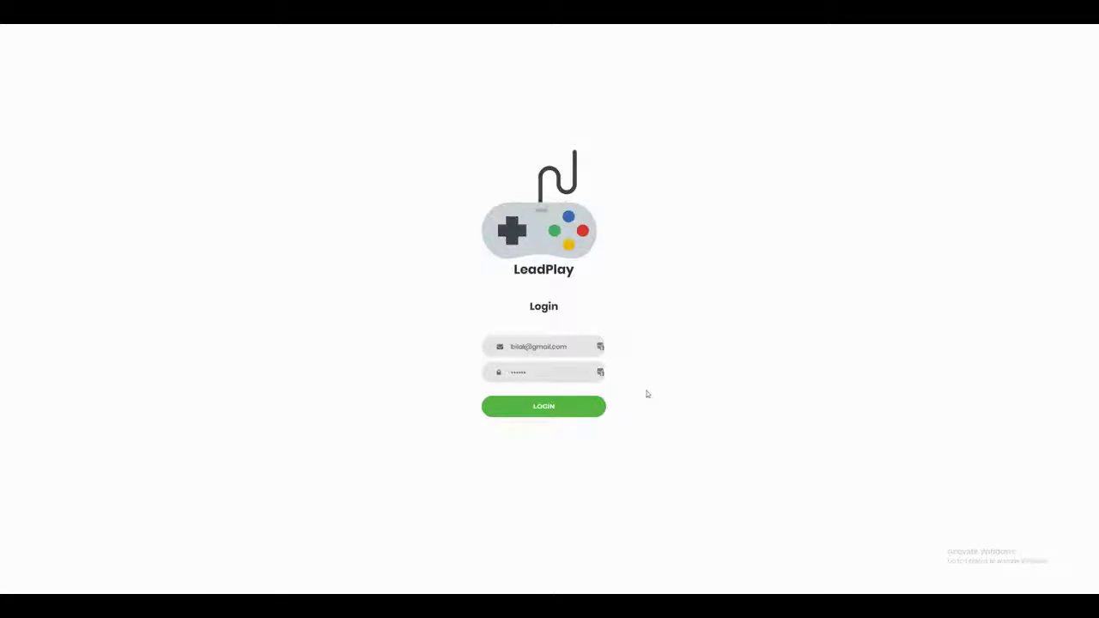
Log in to LeadPlay with the saved credentials to open the stats dashboard
click(589, 407)
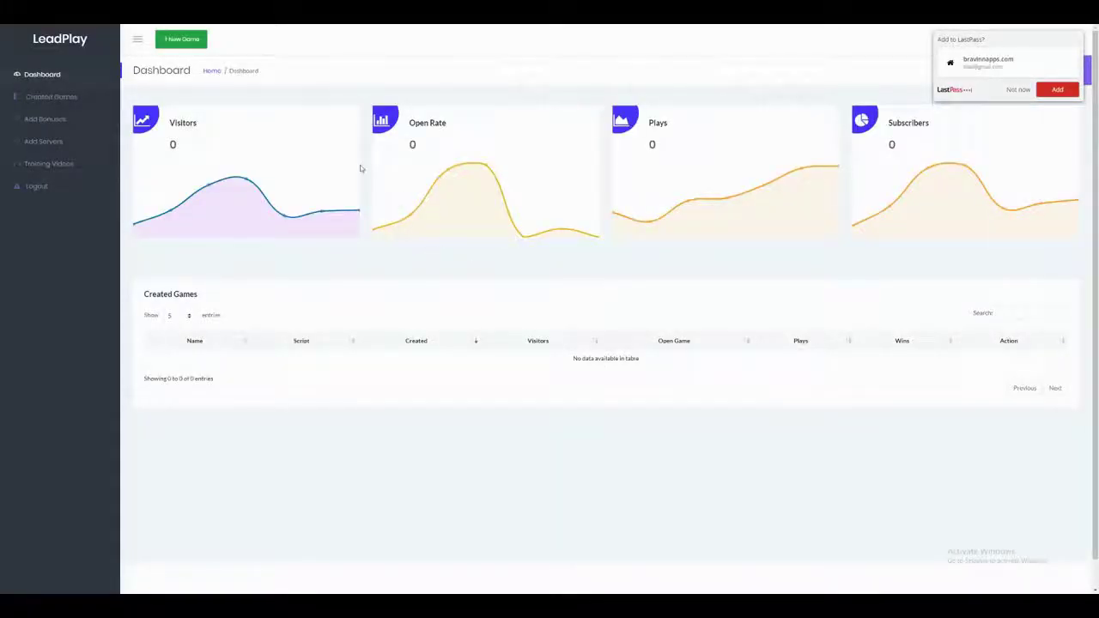
Start a new game and scroll through the game template gallery
click(187, 43)
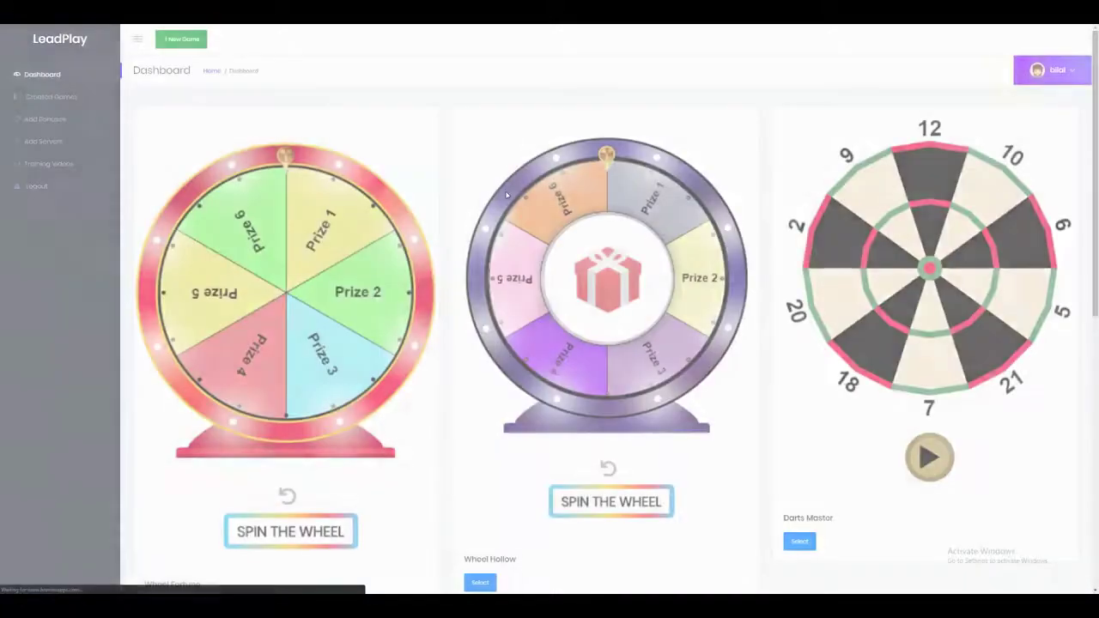
scroll(493, 214, down, 3)
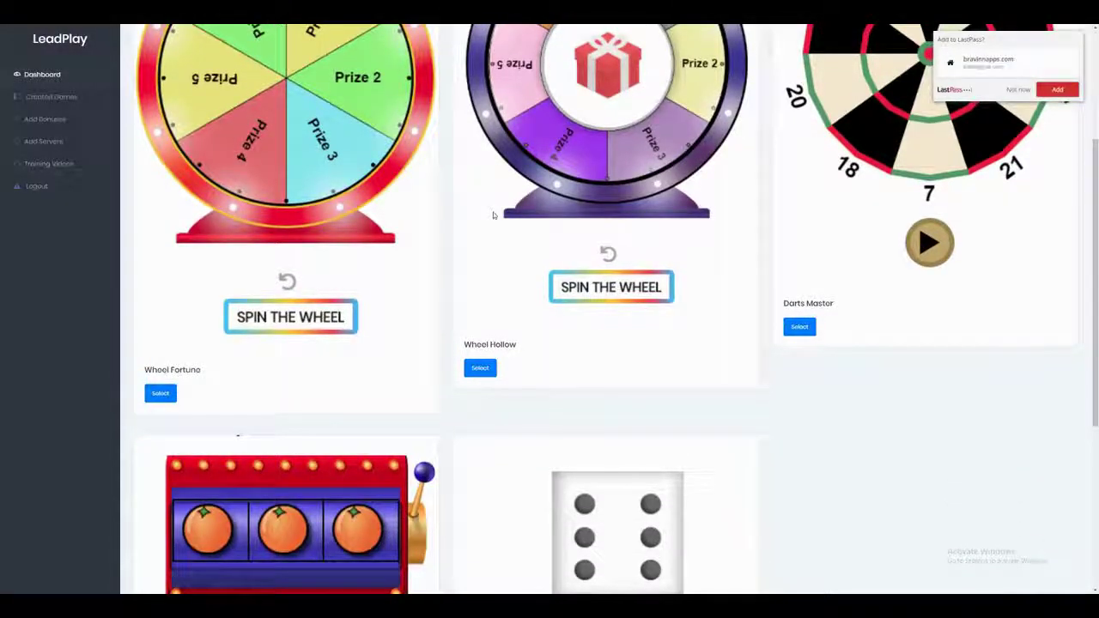
scroll(493, 215, up, 1)
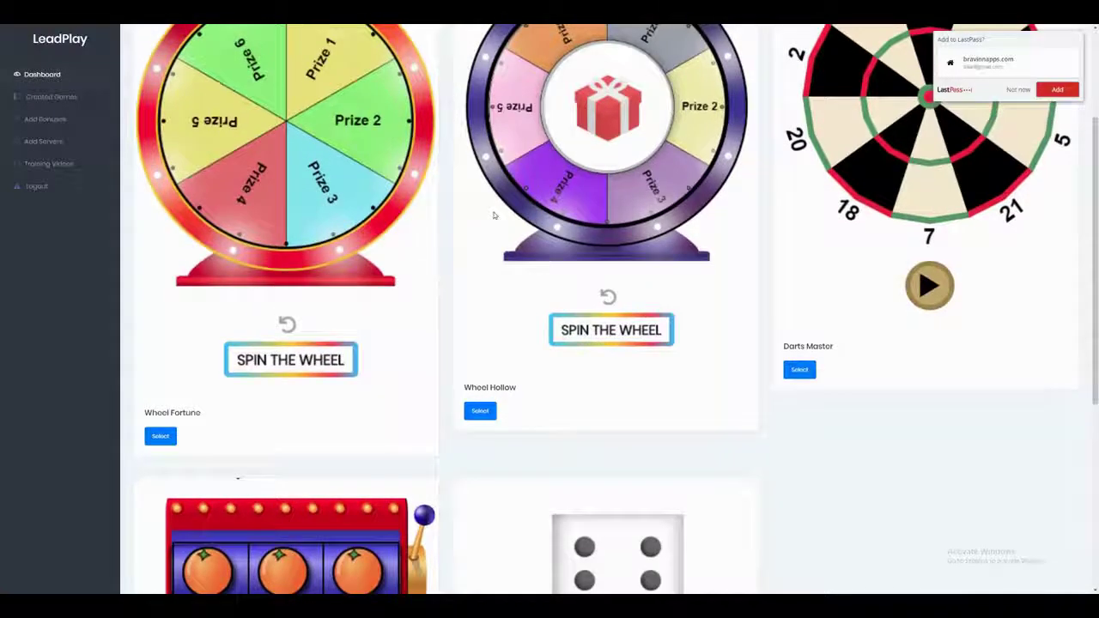
scroll(494, 214, down, 1)
scroll(493, 215, up, 3)
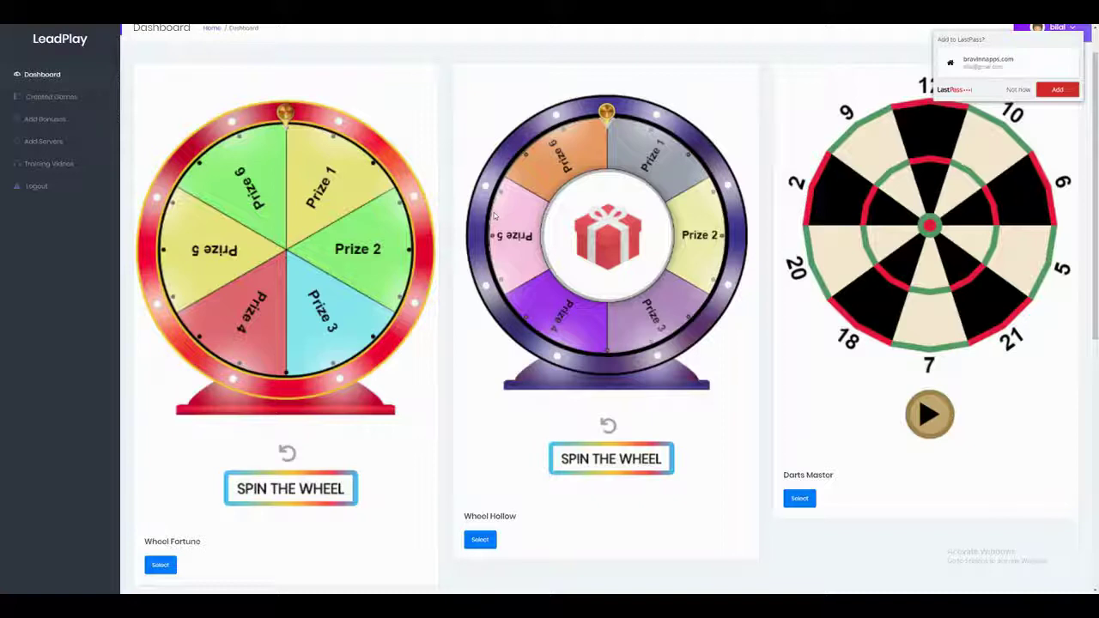
scroll(334, 172, up, 1)
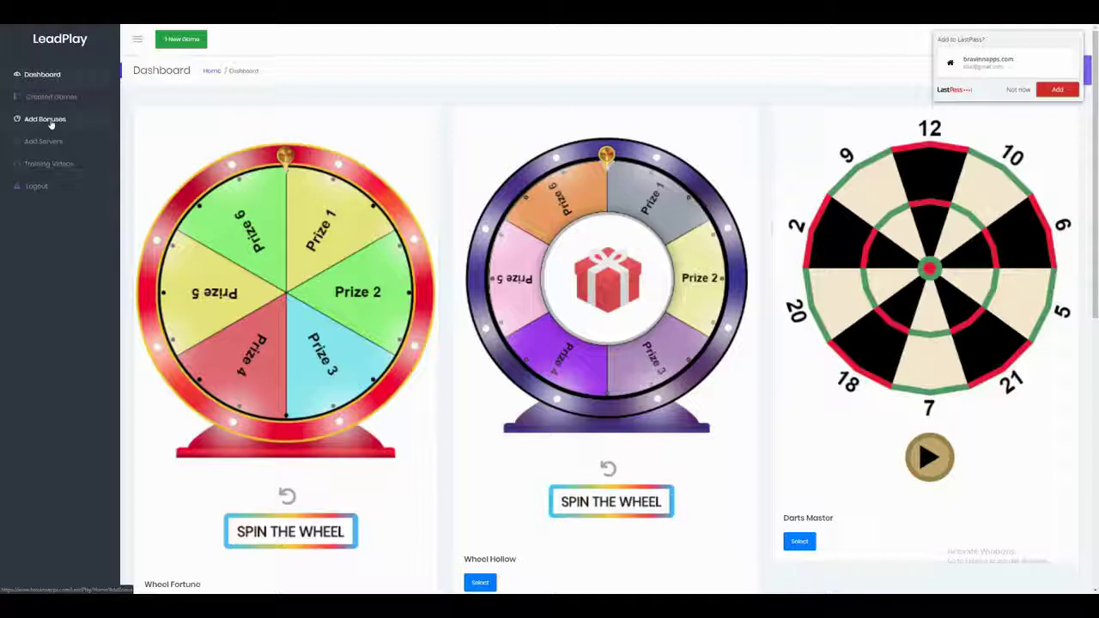
Go back to the Dashboard, dismiss the password prompt, and choose the Wheel Fortune template
click(51, 75)
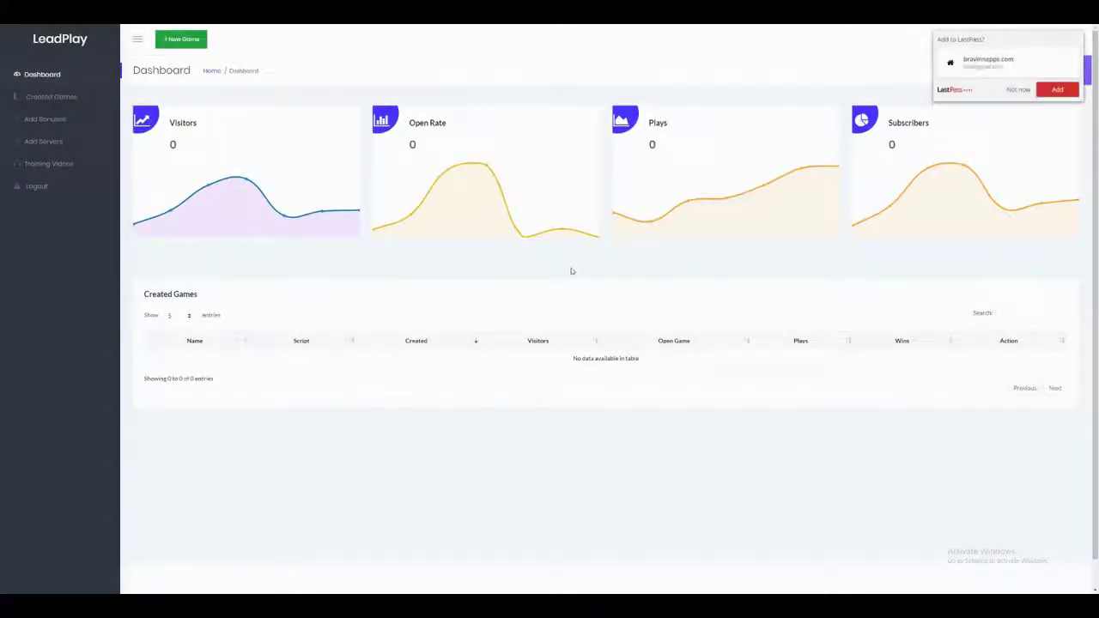
click(1018, 89)
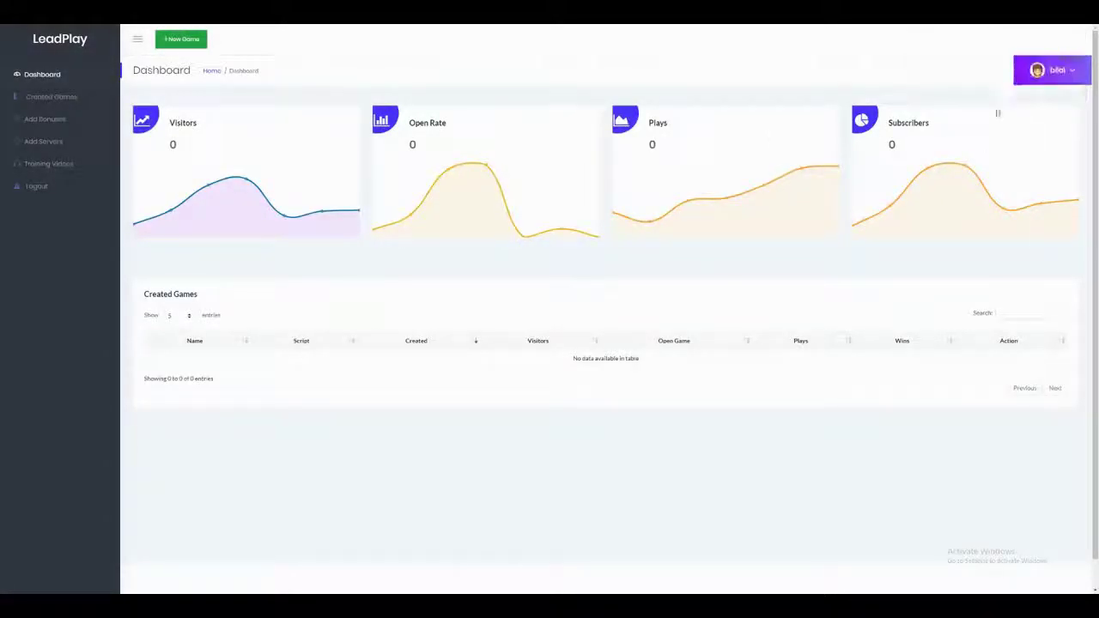
click(200, 46)
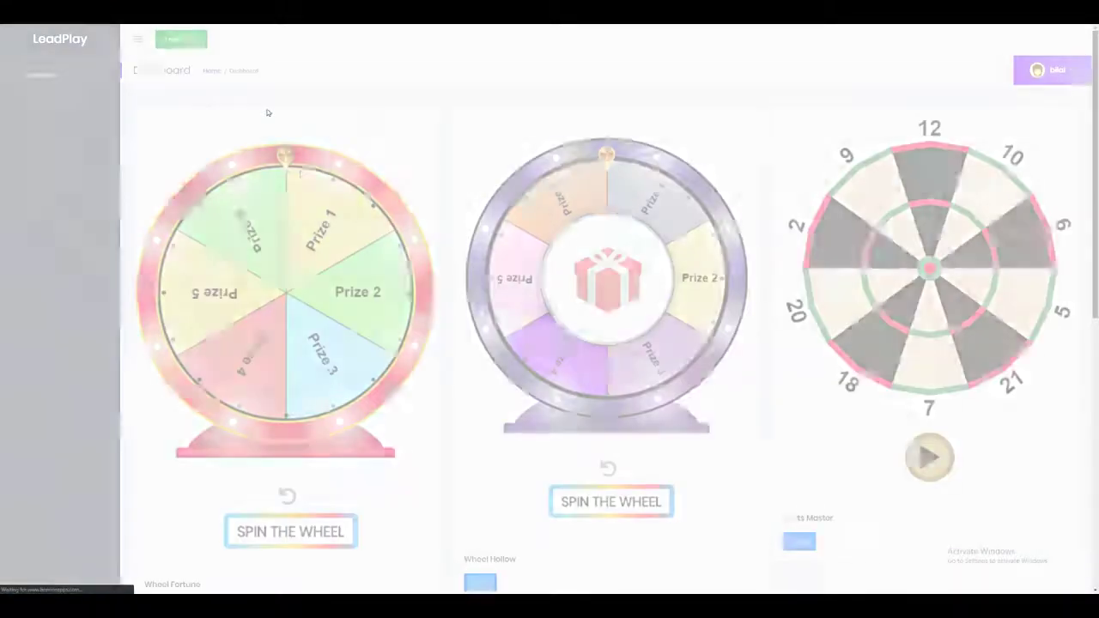
scroll(340, 236, down, 5)
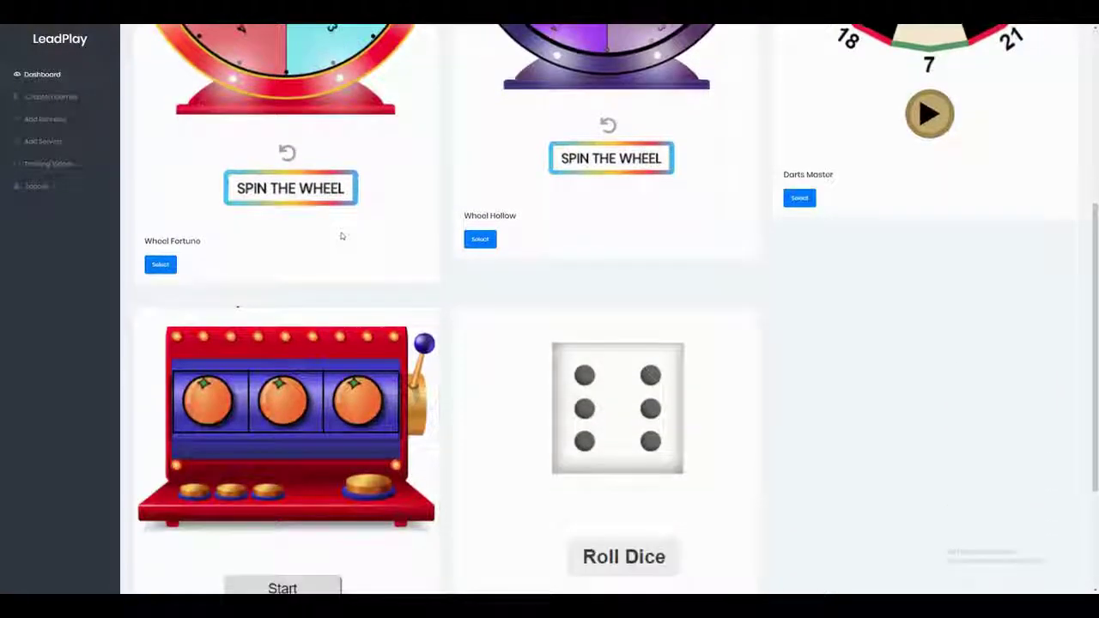
scroll(342, 233, up, 1)
scroll(343, 233, up, 3)
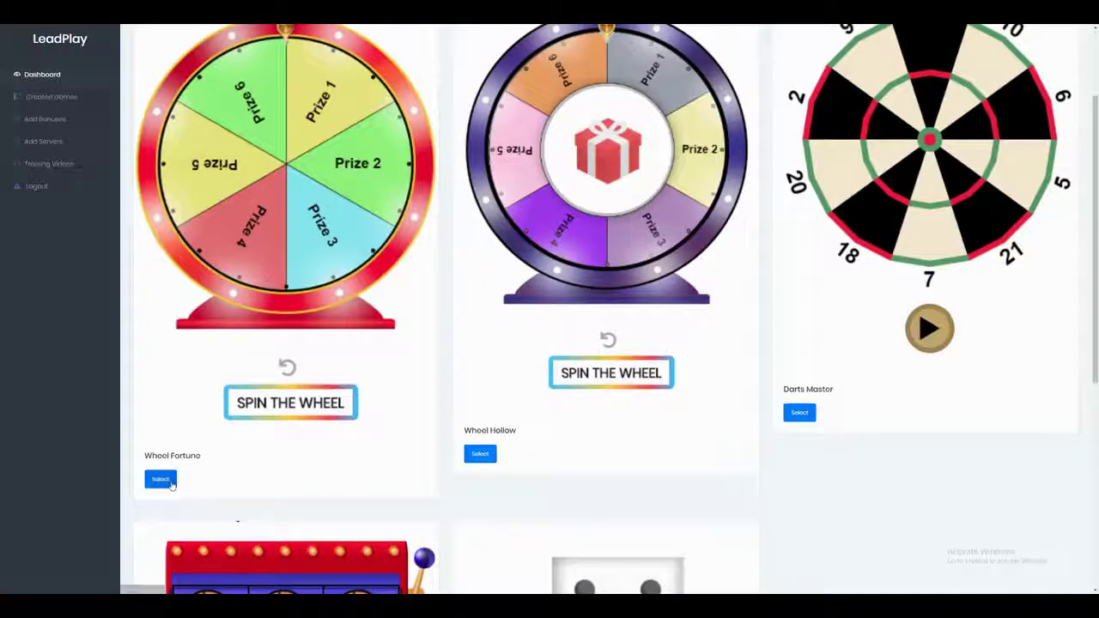
click(161, 479)
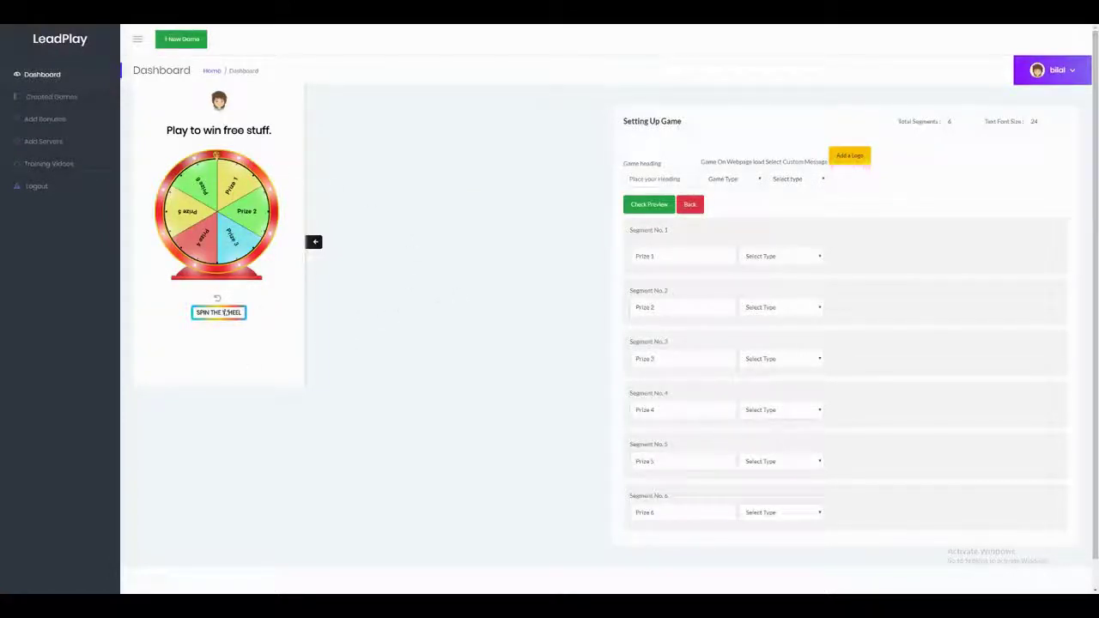
Spin the preview wheel twice, try its email field, then start renaming Prize 1 to IconPack
click(220, 314)
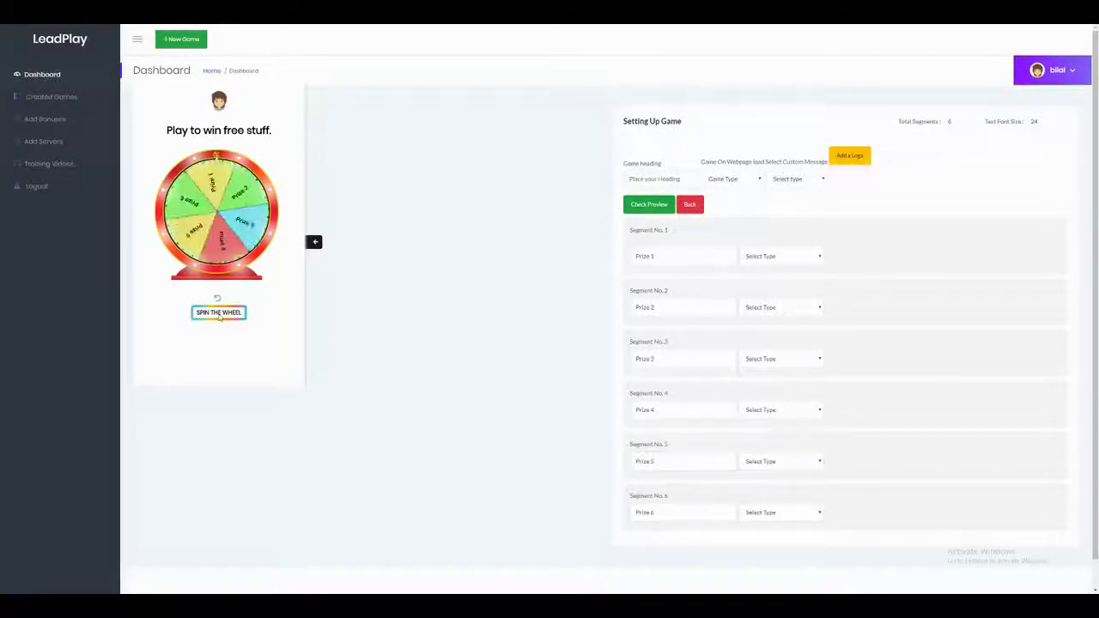
click(219, 314)
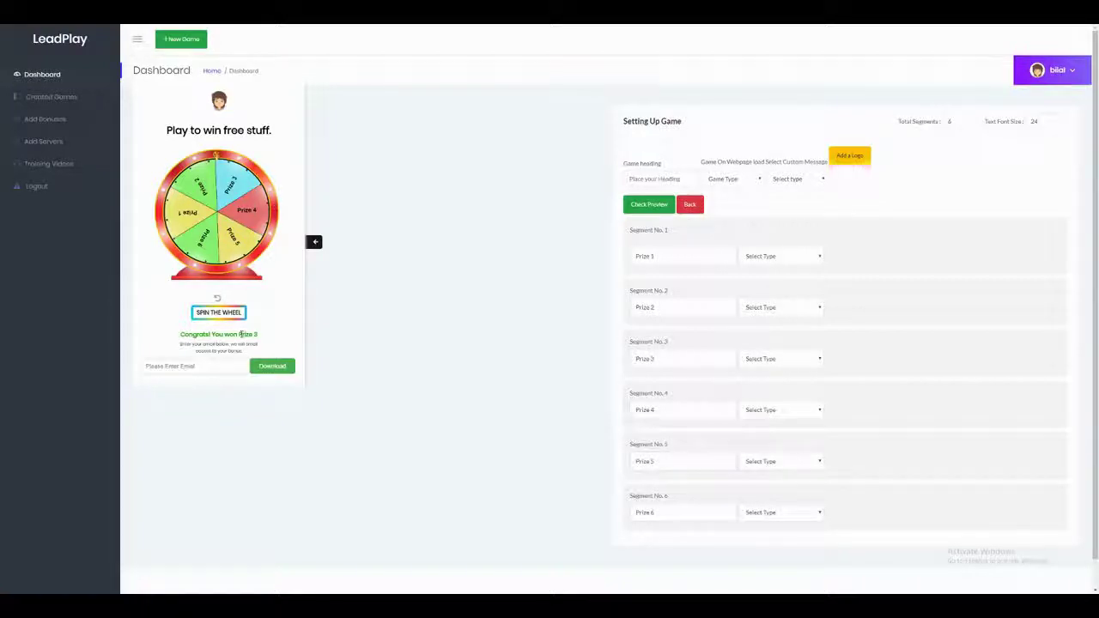
click(176, 370)
drag(696, 252, 604, 256)
text(1)
text(con)
text(Pack)
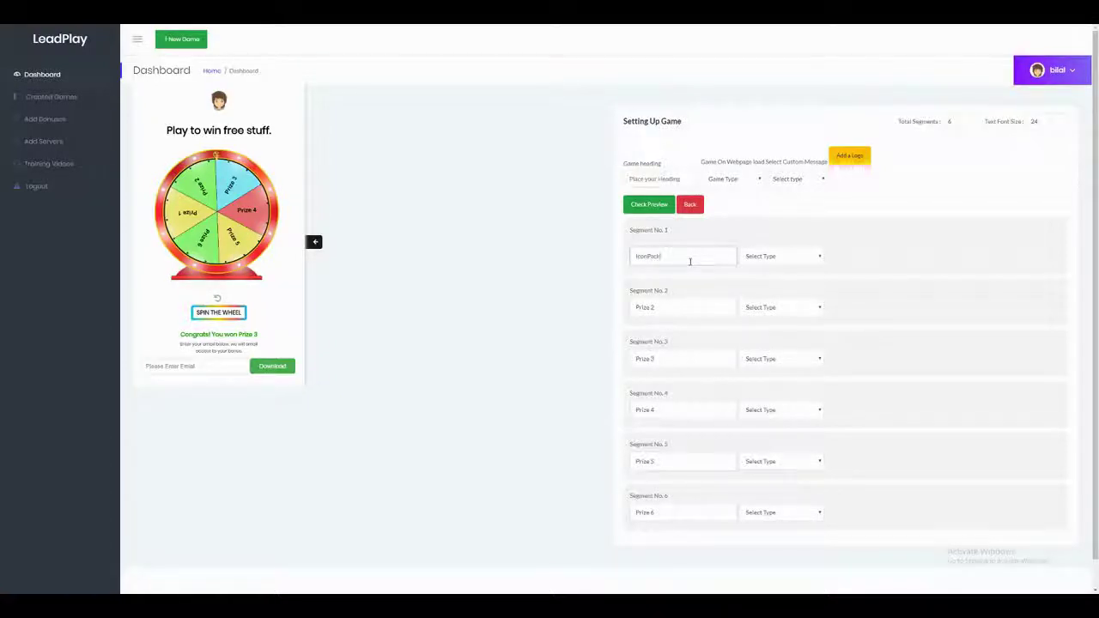
Make segment 1 a Bonus prize with IconPack as its bonus
click(750, 258)
click(758, 278)
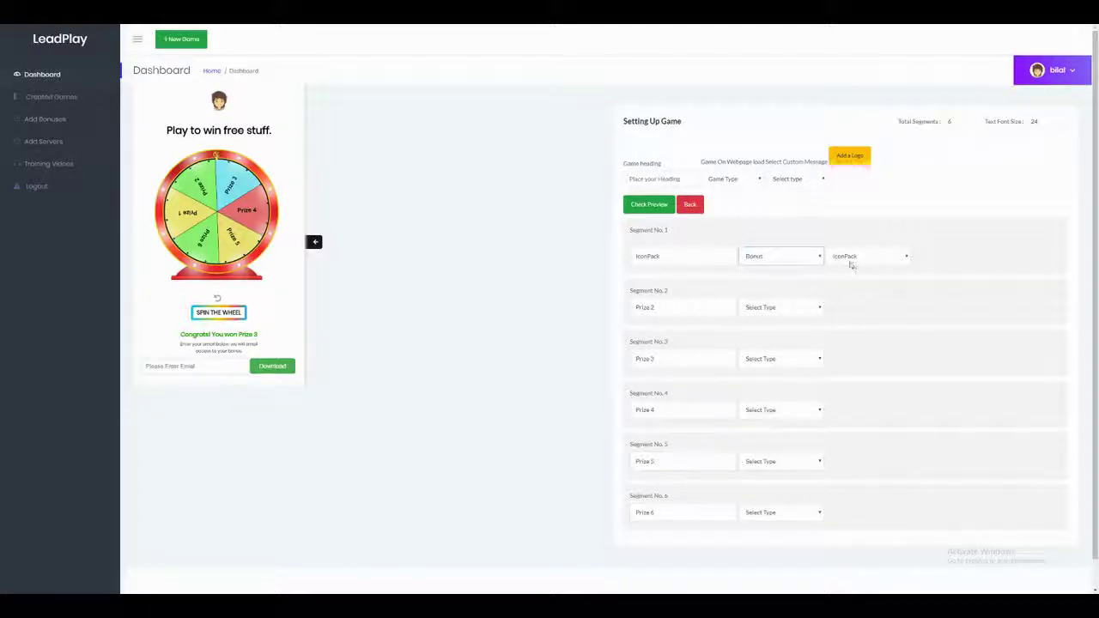
click(845, 260)
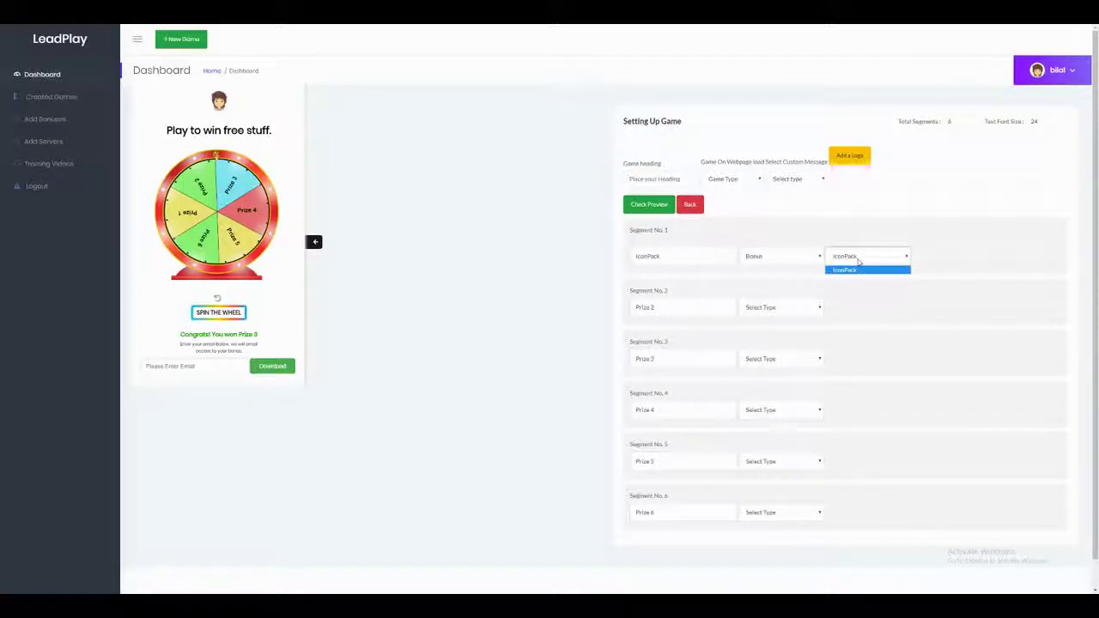
click(850, 268)
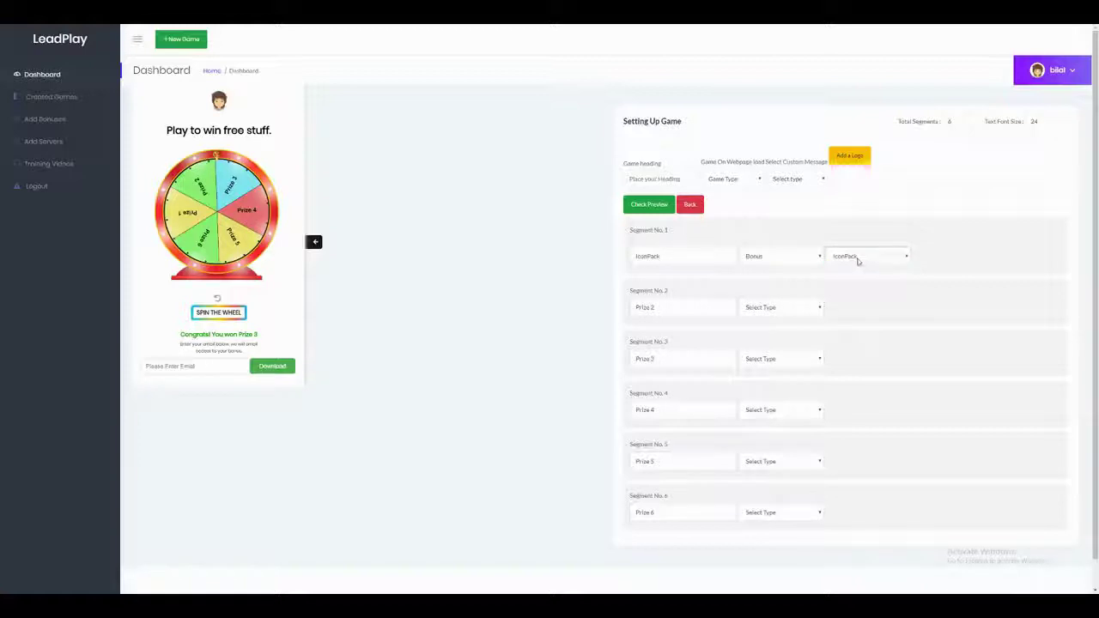
Rename segment 2 to Free LP Copy as a Coupon prize with code FREELEADPLAYCOUPON
triple_click(650, 307)
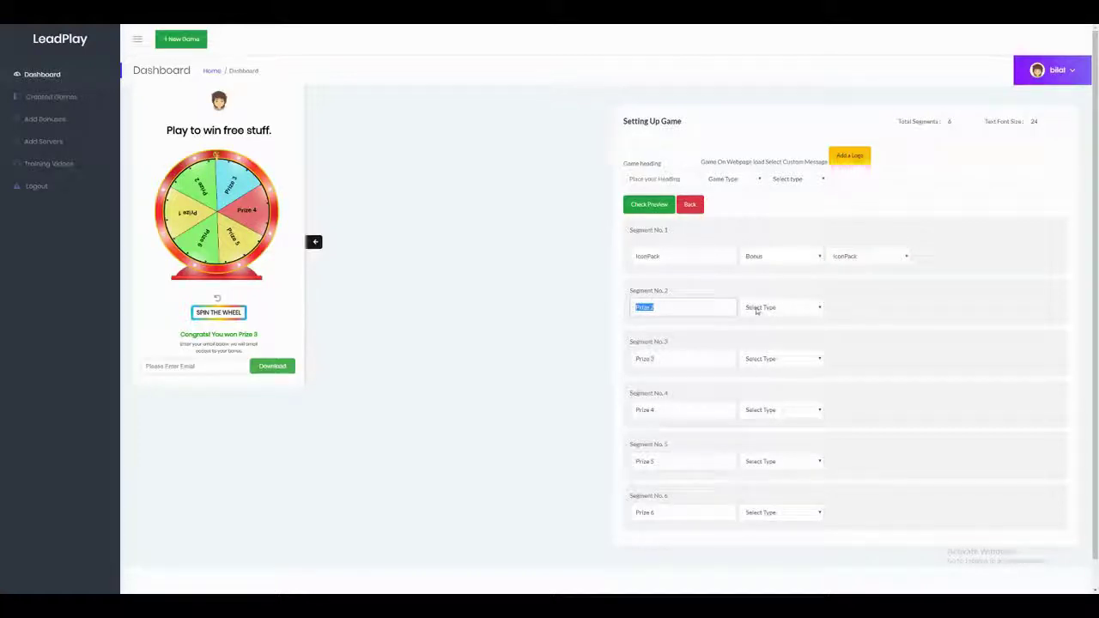
text(Prize)
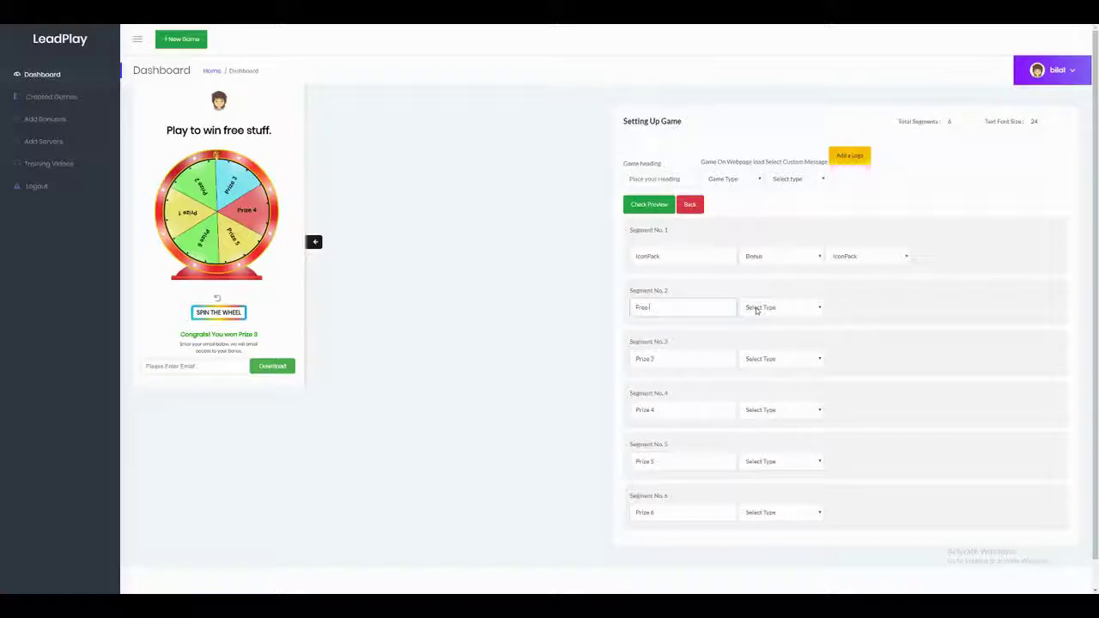
text(LP Copy)
click(757, 309)
click(756, 335)
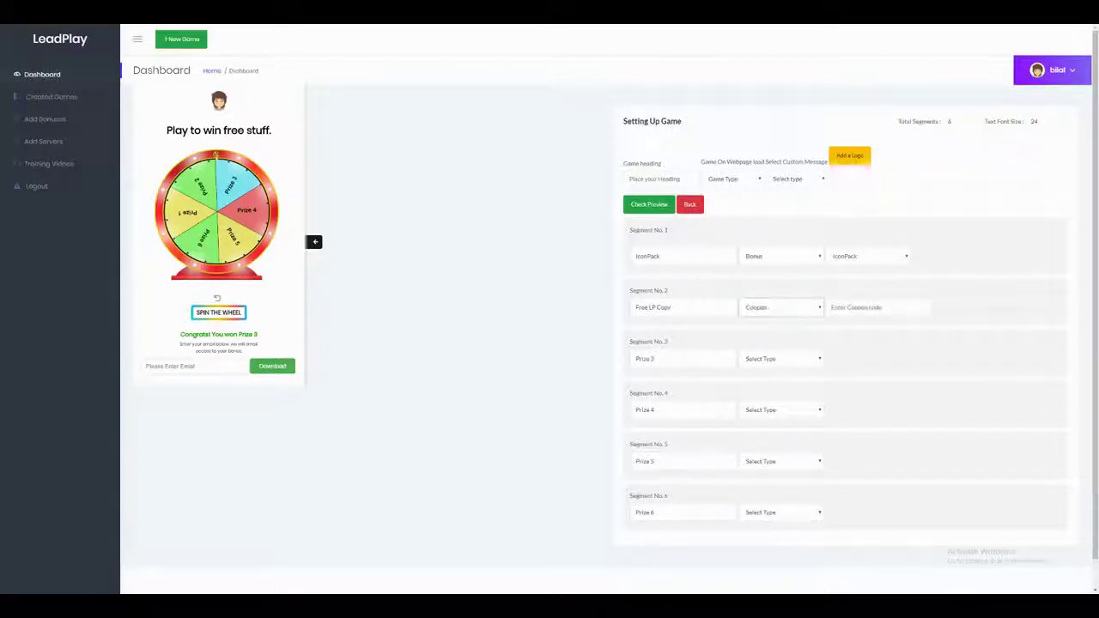
click(859, 308)
text(Gi)
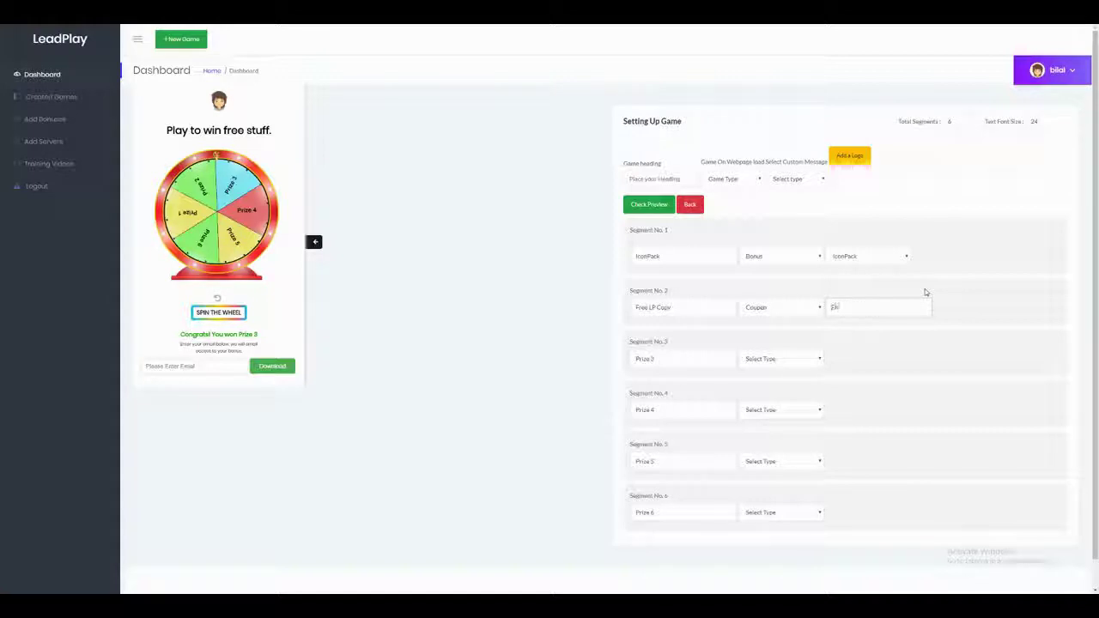
text(LEADPLAYCOUPON)
drag(901, 306, 831, 307)
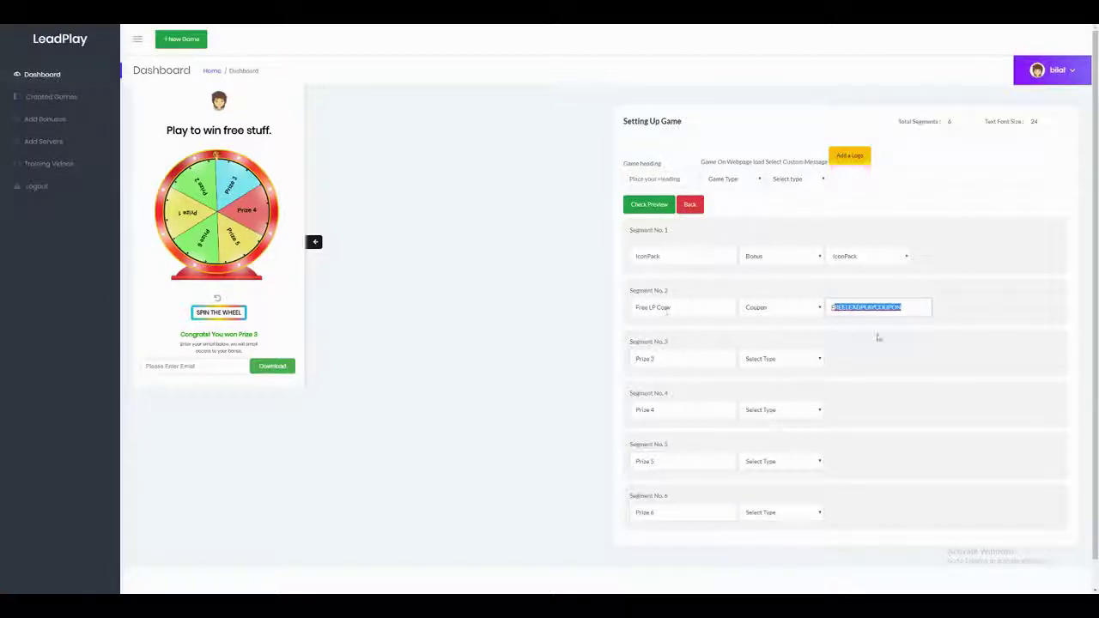
click(679, 358)
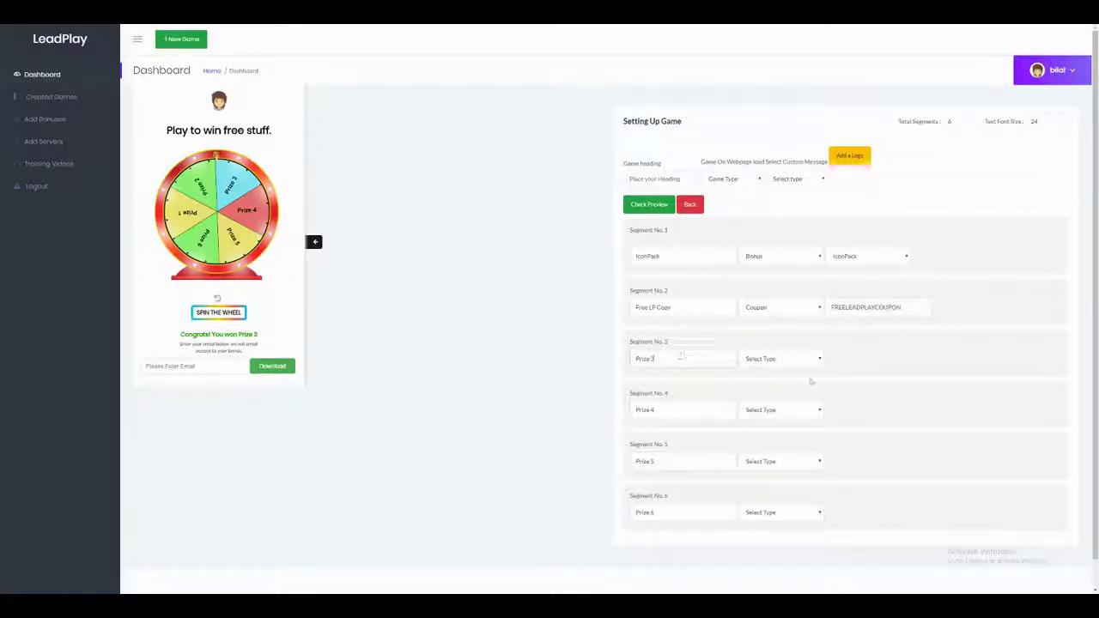
Name segment 3 TRY AGAIN and paste the same name over segments 4, 5 and 6
click(798, 360)
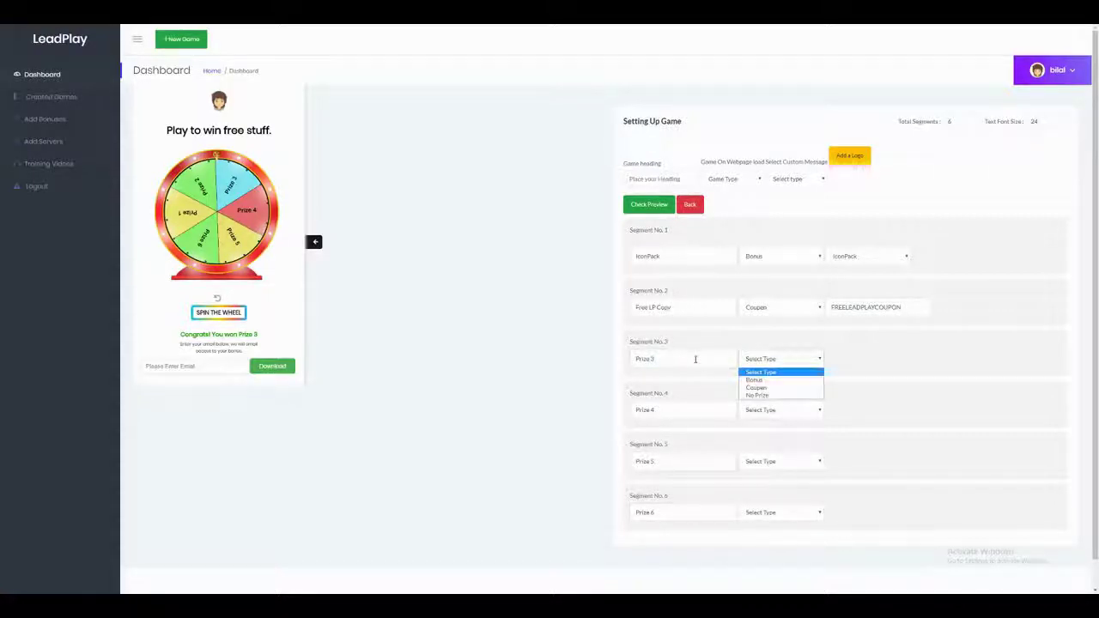
triple_click(695, 358)
text(Tri)
text(Y AGAIN)
triple_click(710, 357)
key(ctrl+c)
triple_click(688, 409)
key(ctrl+v)
triple_click(685, 461)
key(ctrl+v)
triple_click(697, 512)
key(ctrl+v)
Check the total segment count and reselect segment 2's Free LP Copy name
double_click(951, 122)
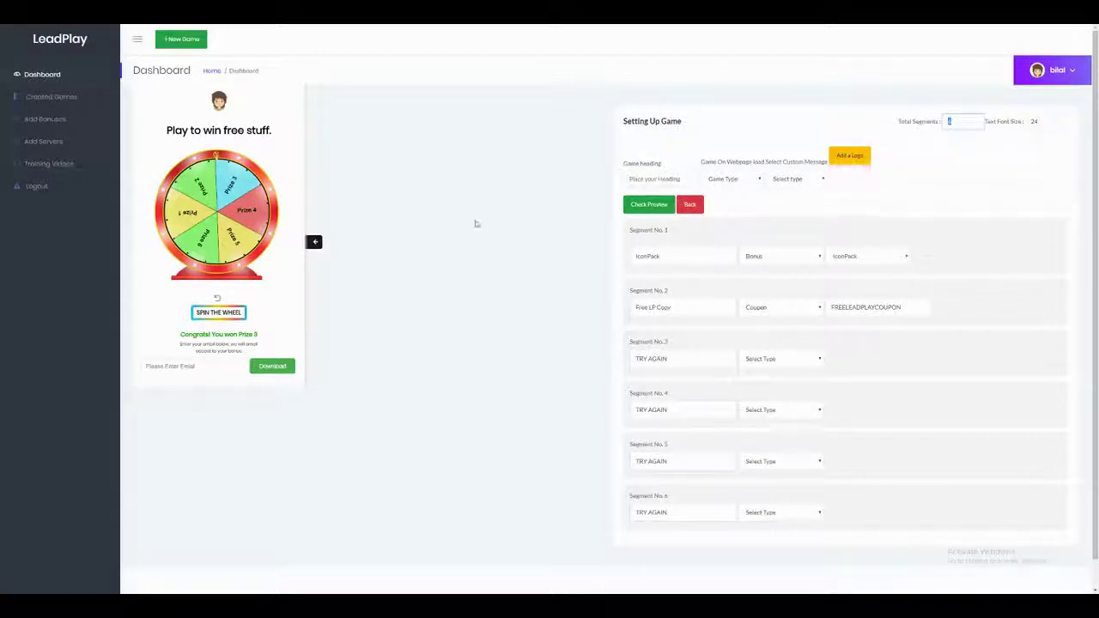
drag(723, 311, 588, 312)
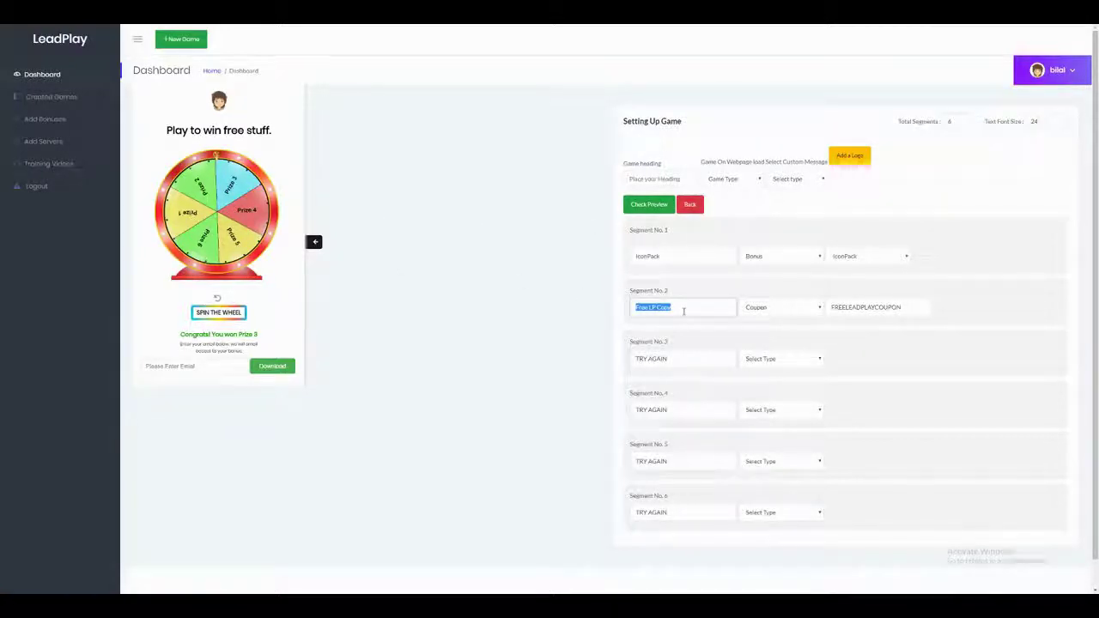
click(684, 310)
key(ctrl+a)
click(672, 180)
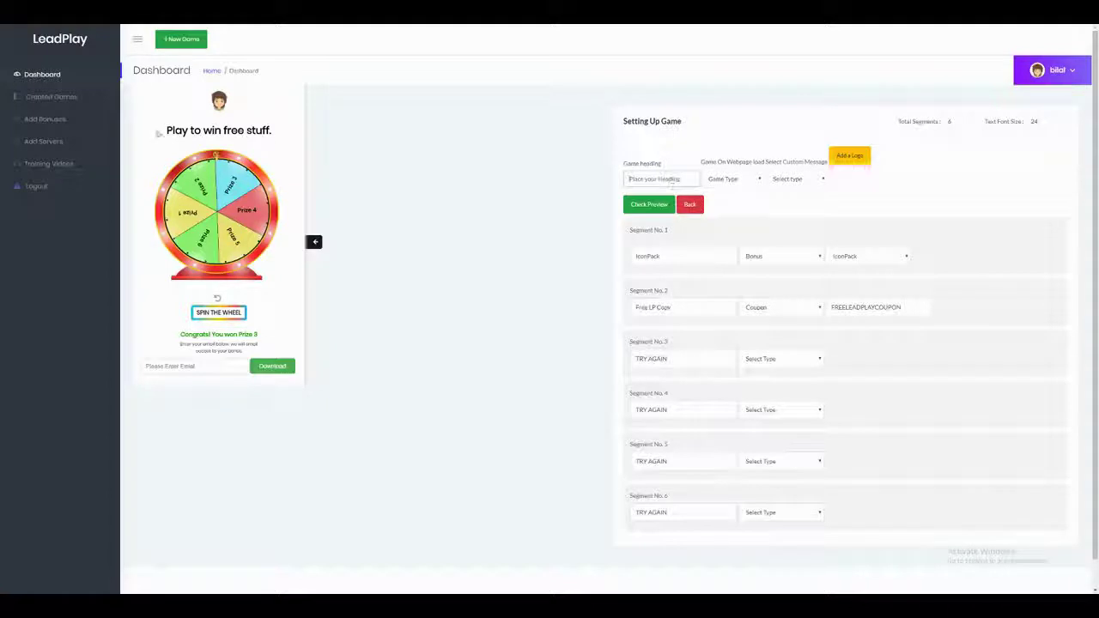
Set the game heading to Play to Win
drag(164, 130, 273, 131)
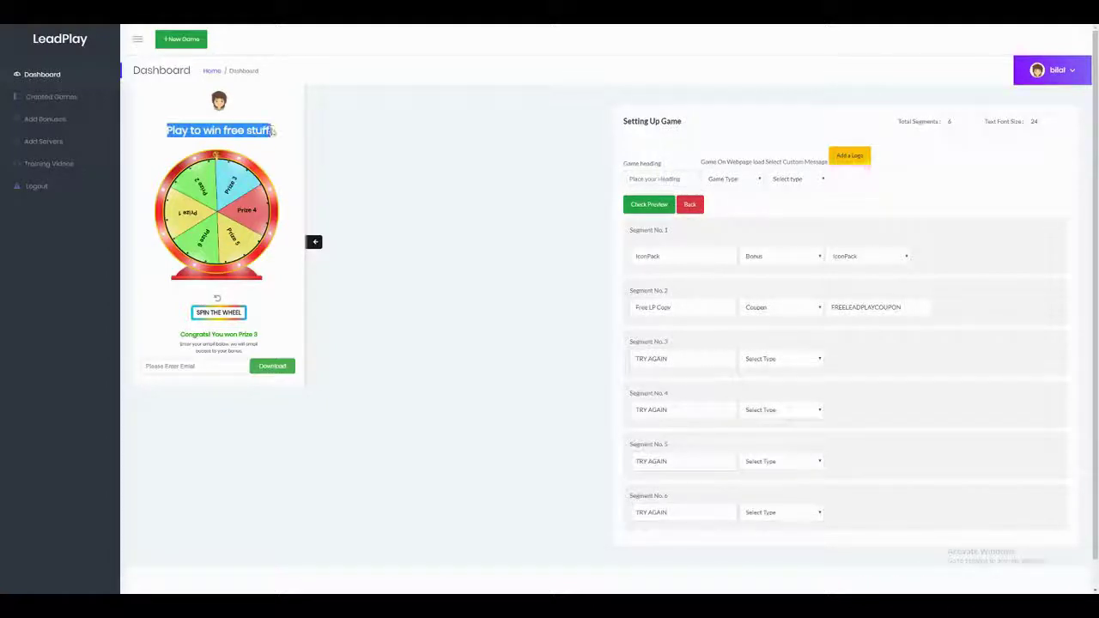
click(629, 179)
text(Play to Win)
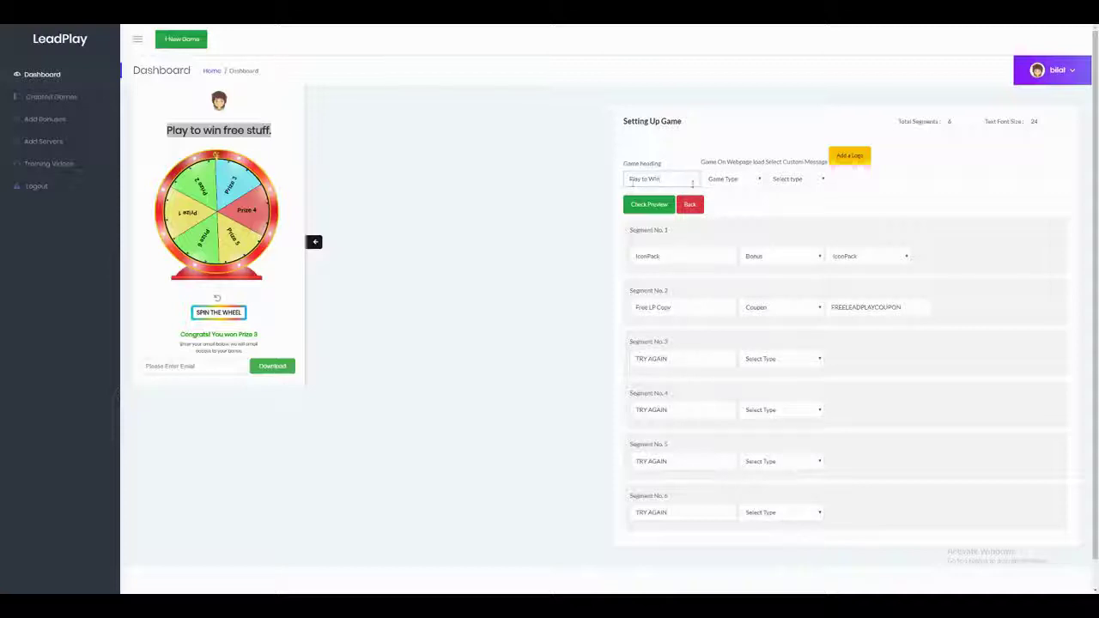
Set the game type to Open on webpage load
click(711, 180)
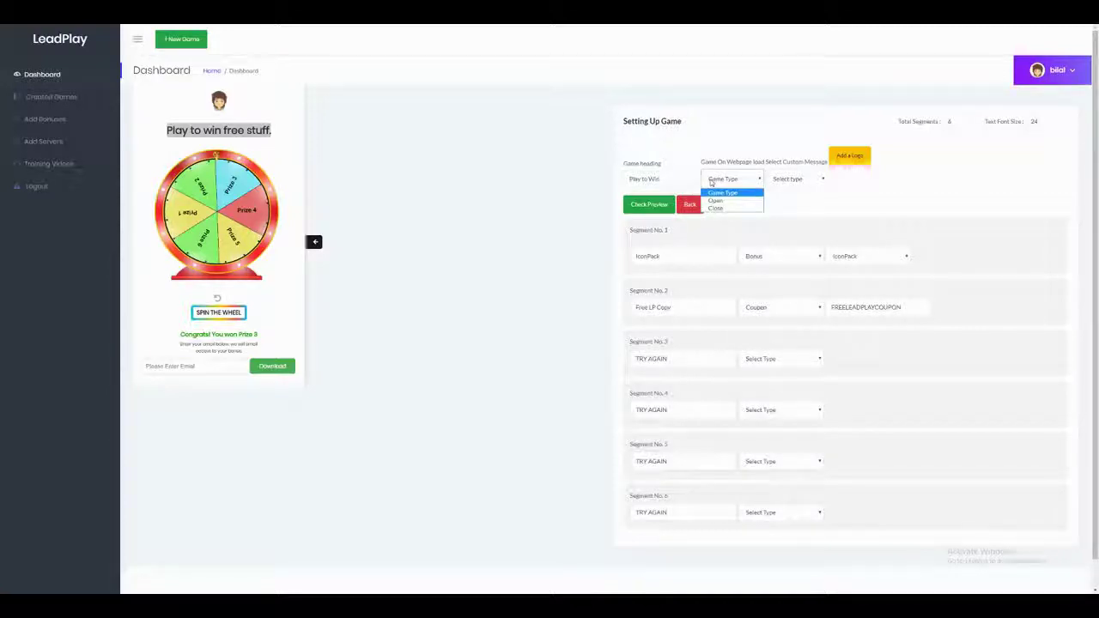
click(711, 180)
drag(726, 162, 765, 165)
click(752, 178)
click(736, 196)
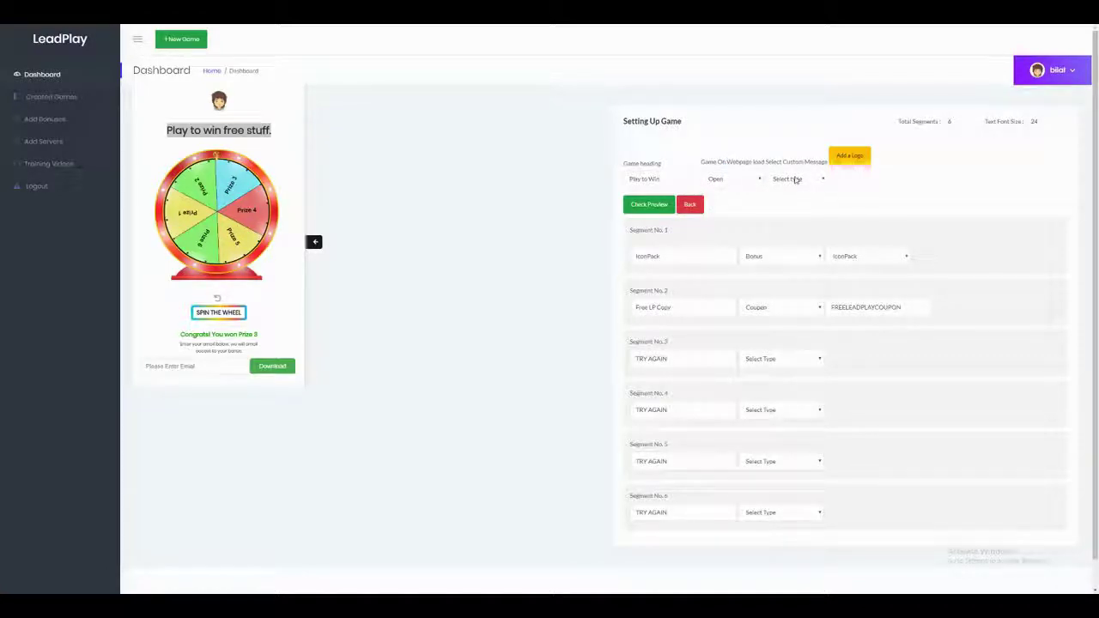
click(797, 179)
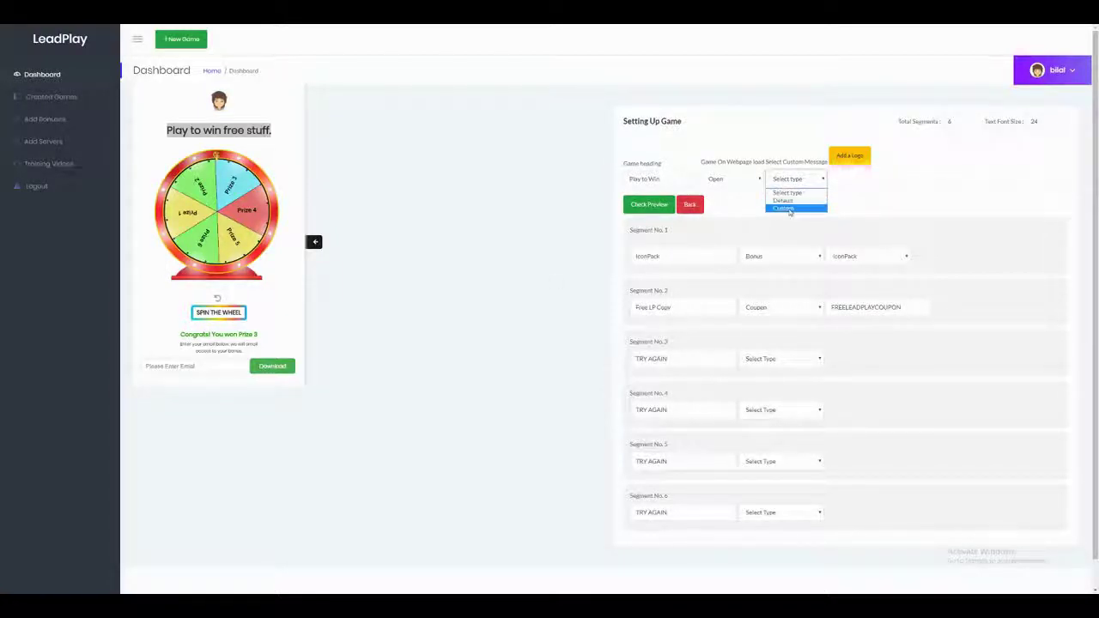
Switch the custom message to Custom, then back to Default
click(784, 208)
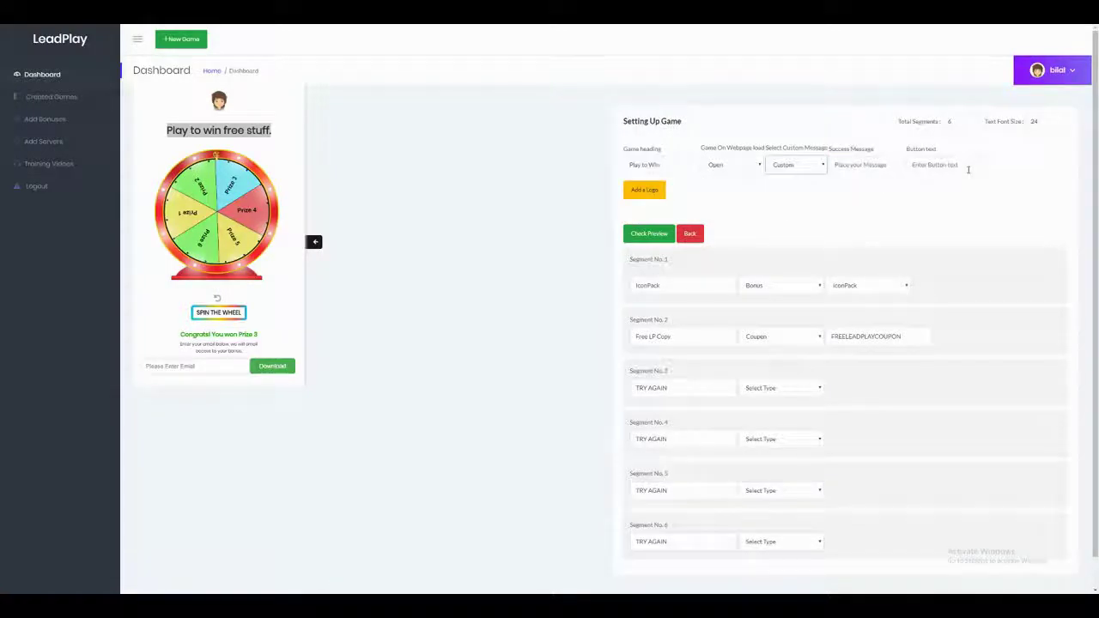
click(786, 165)
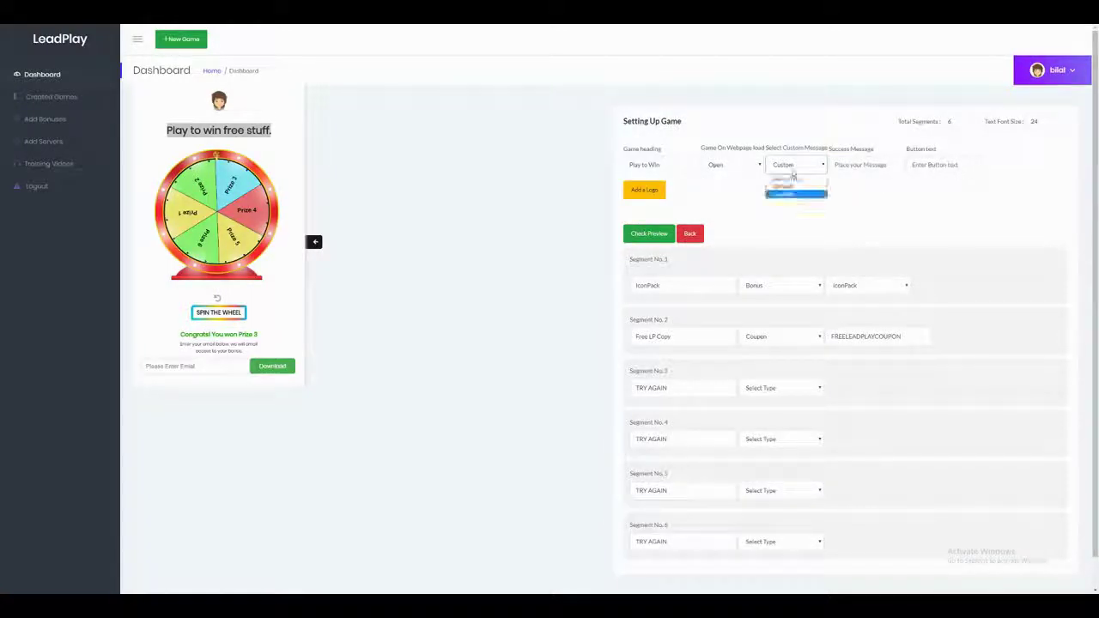
click(785, 177)
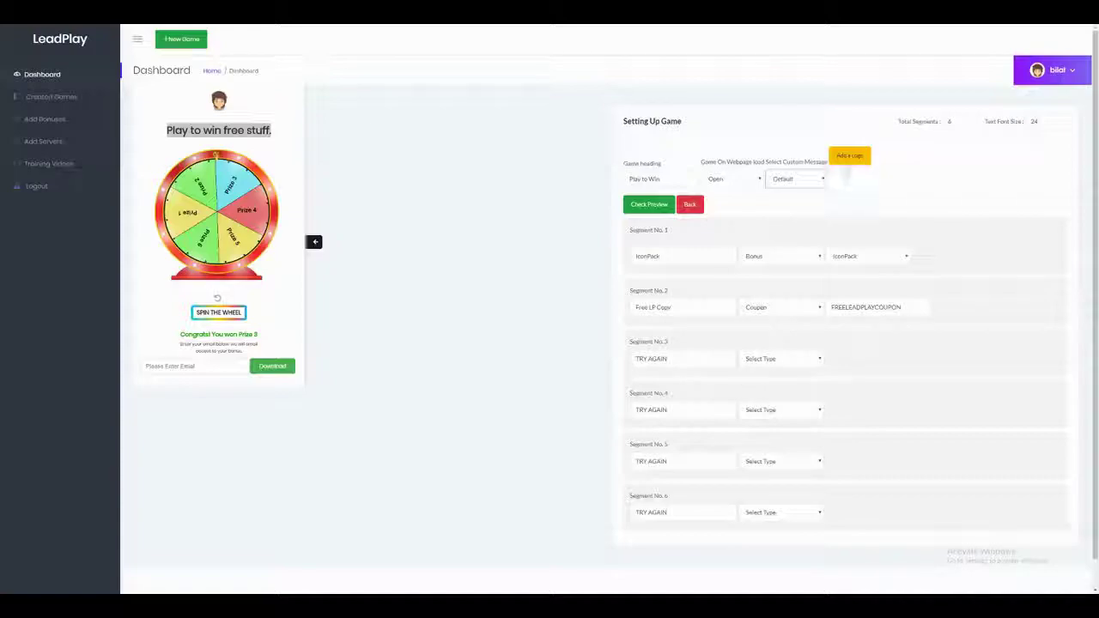
Pick the avatar image as the game logo, check the preview, and upload it
click(846, 159)
double_click(1064, 64)
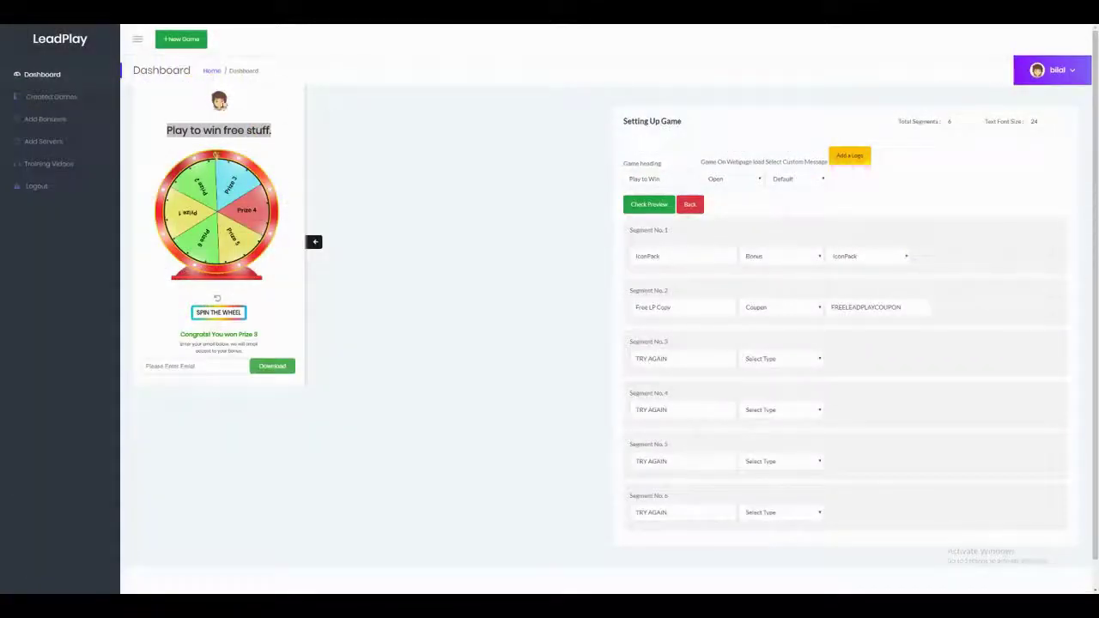
click(660, 207)
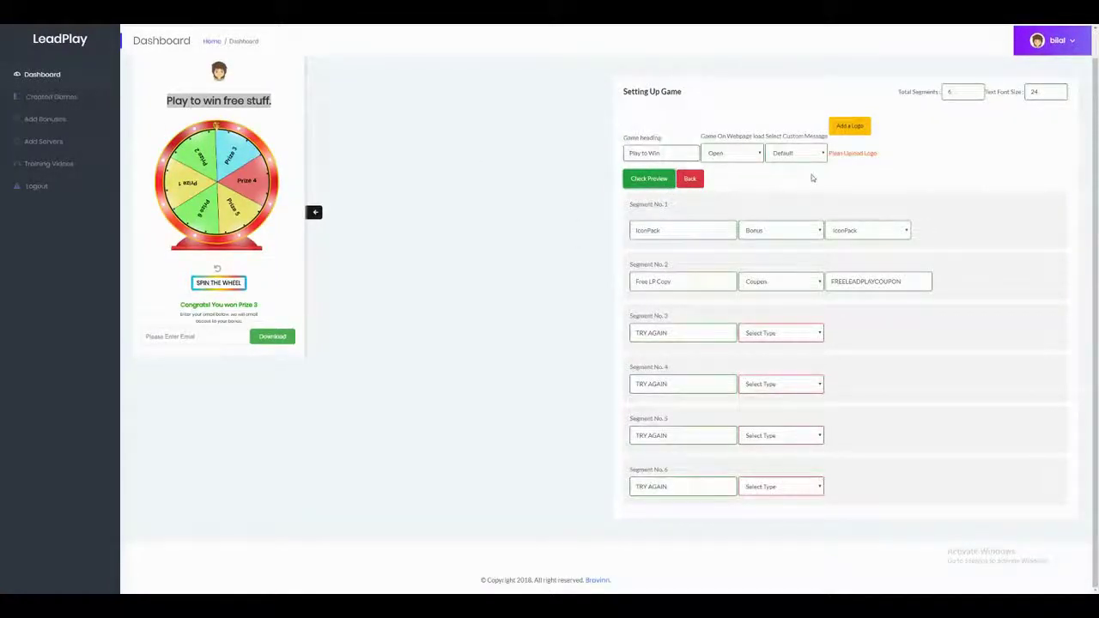
click(851, 127)
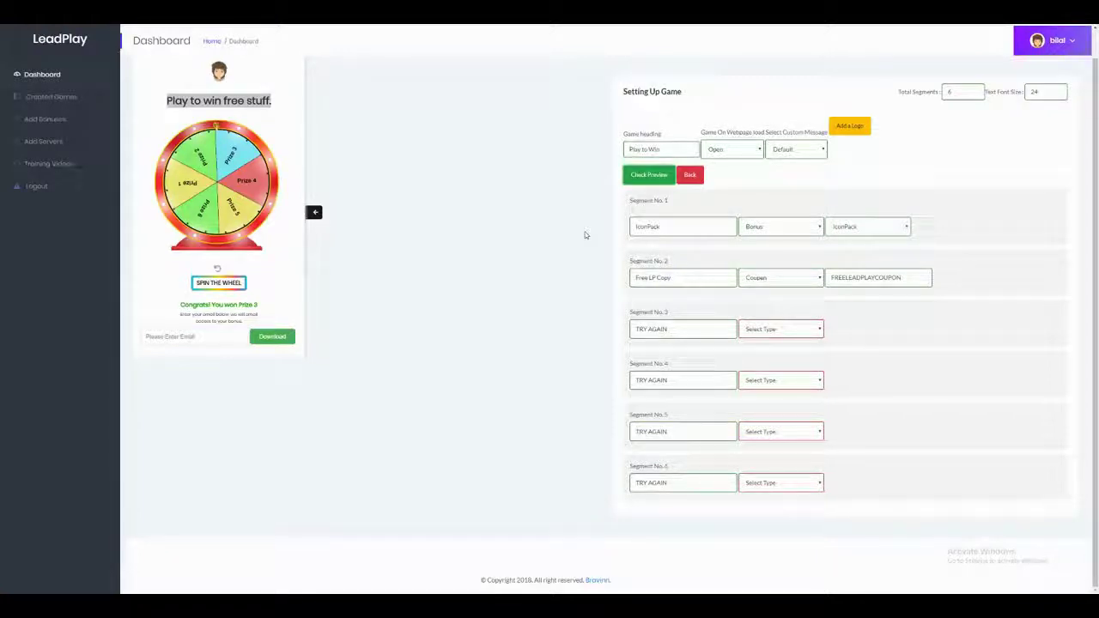
click(775, 329)
Change segments 3, 4, 5 and 6 to No Prize and check the wheel preview
click(759, 365)
click(777, 381)
click(759, 416)
click(777, 431)
click(773, 468)
click(773, 482)
click(772, 520)
click(667, 173)
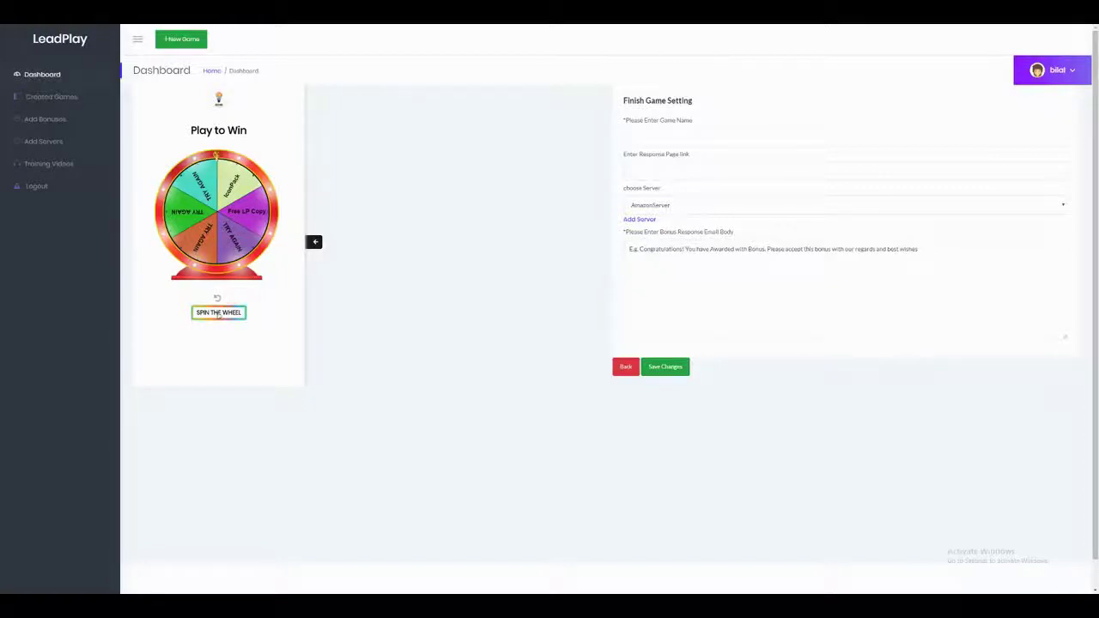
Name the game MyWheelGame
click(655, 136)
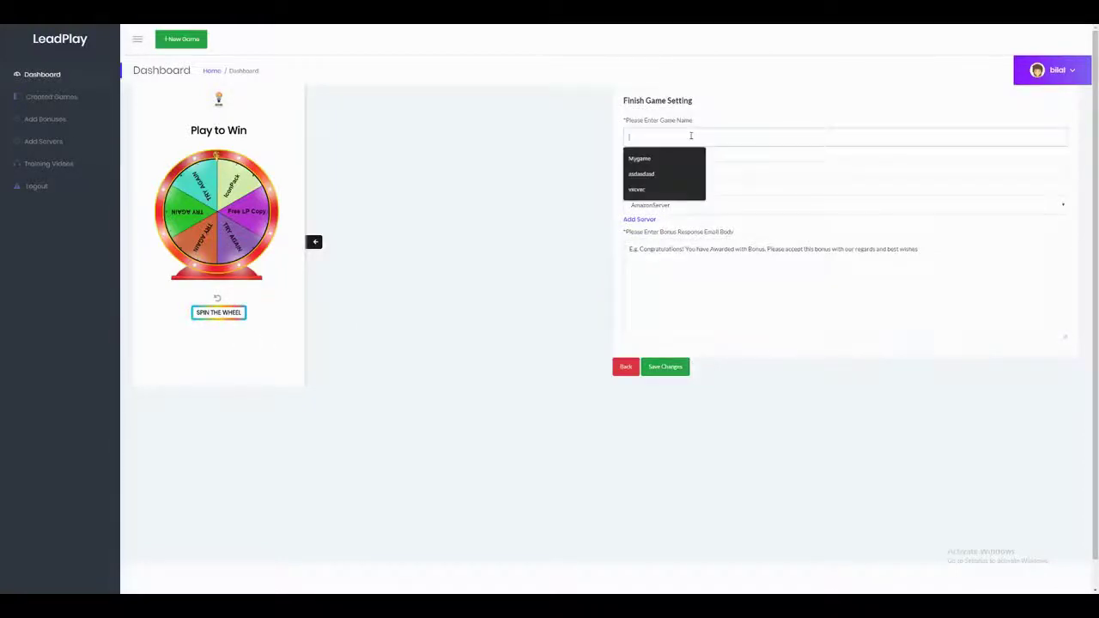
click(679, 158)
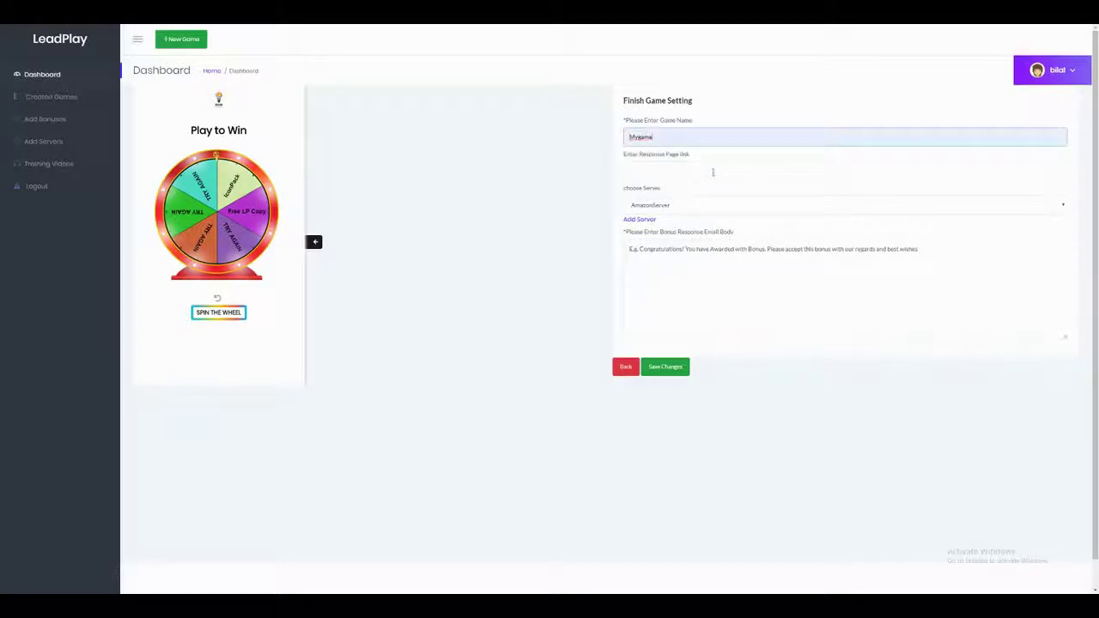
click(712, 171)
click(700, 140)
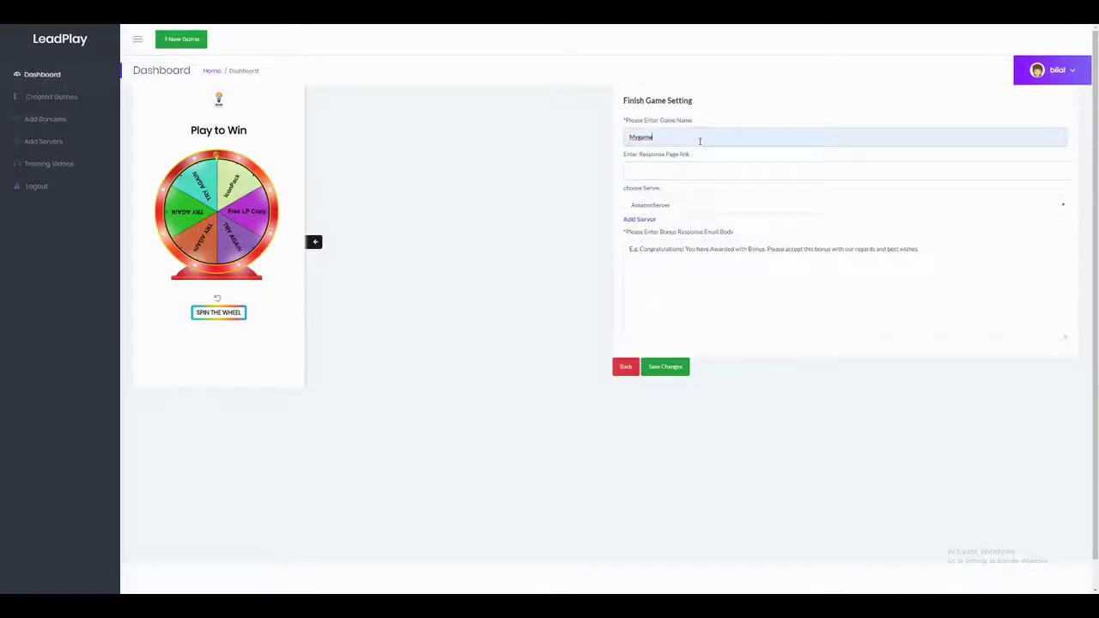
key(BackSpace)
key(BackSpace)
key(BackSpace)
key(BackSpace)
text(WheelG)
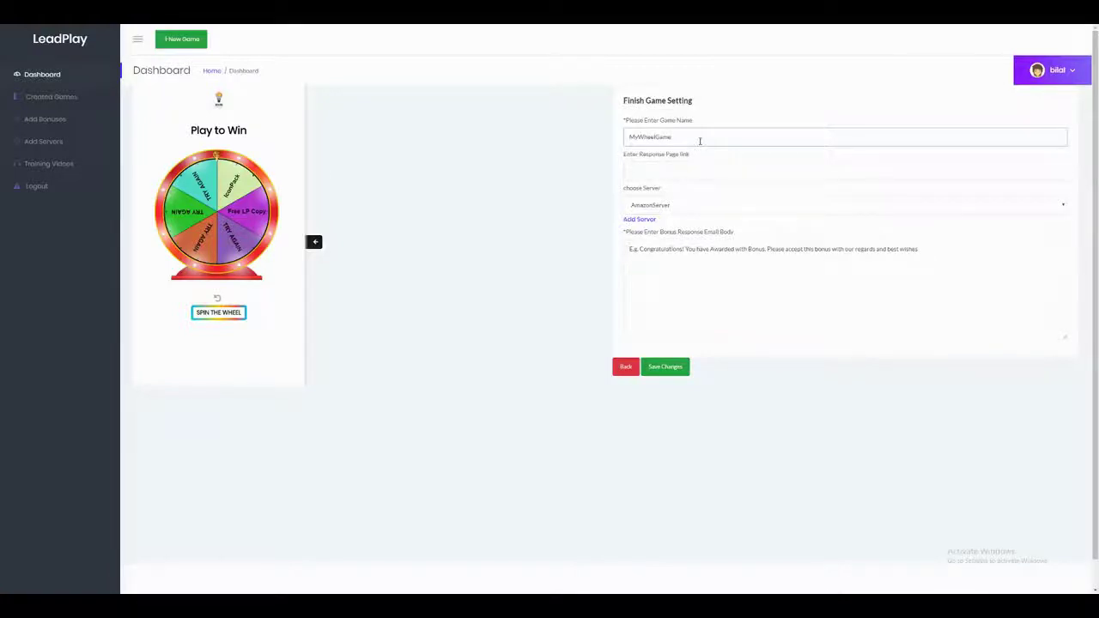
drag(700, 140, 601, 148)
click(678, 171)
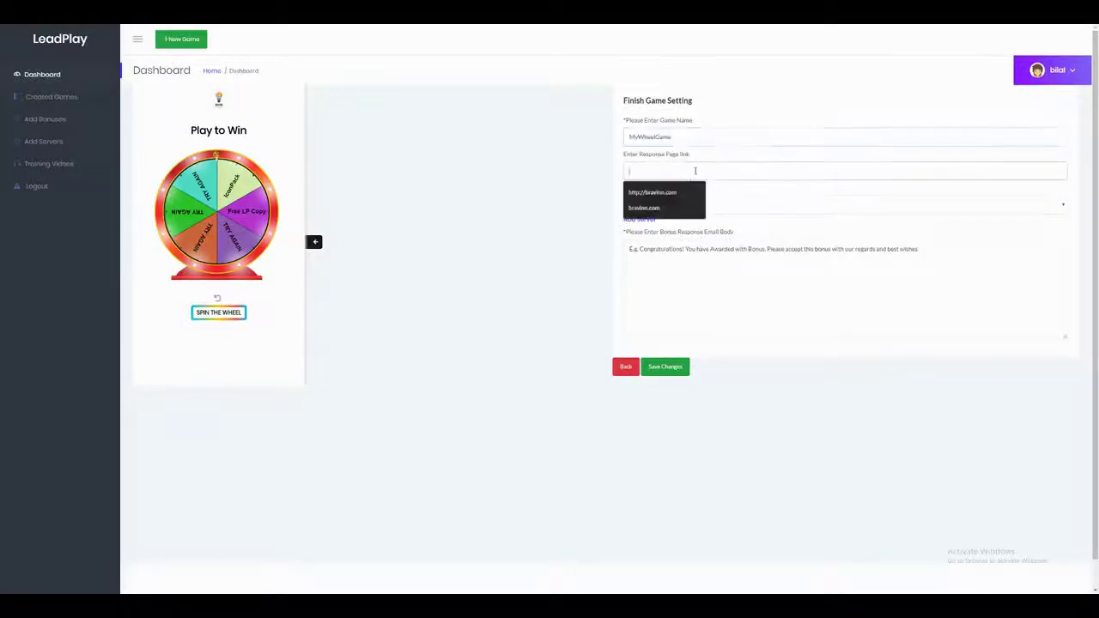
click(692, 190)
drag(692, 168, 623, 171)
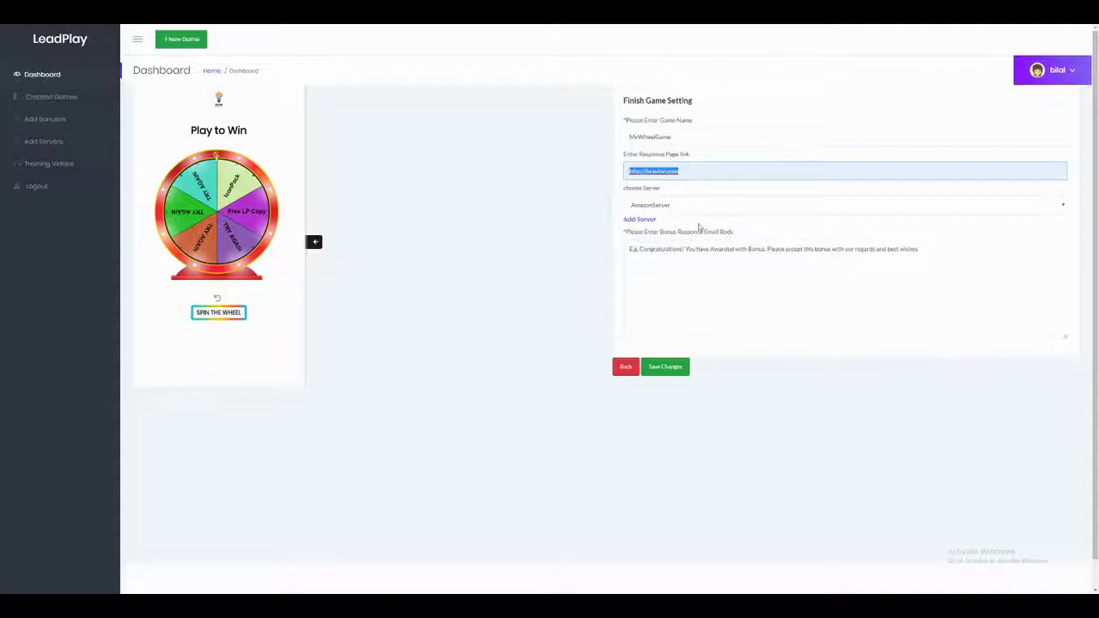
click(696, 206)
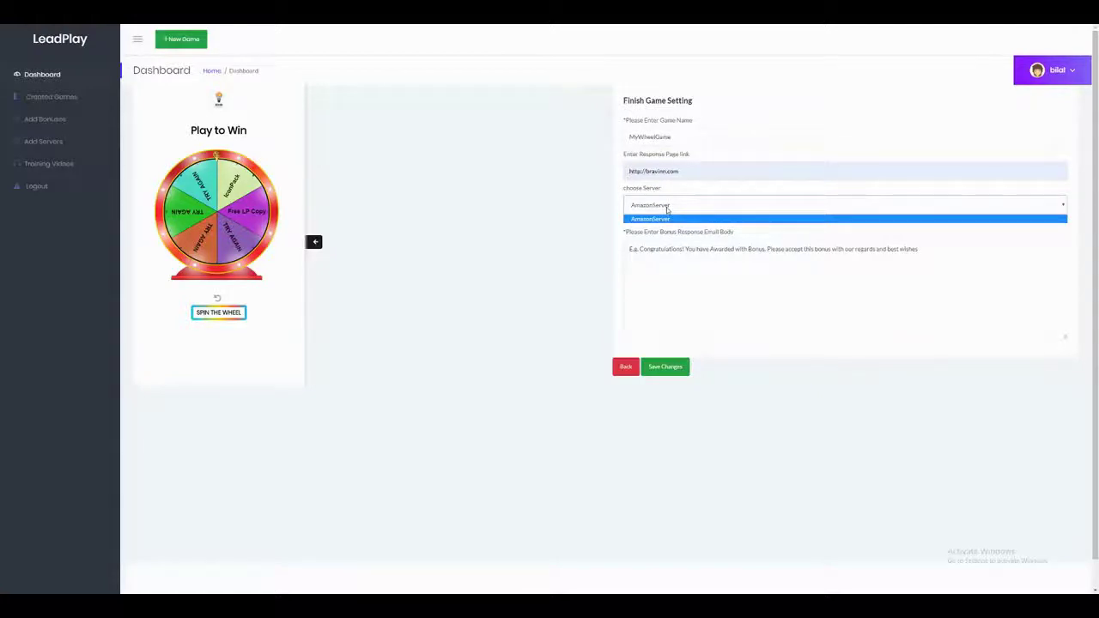
click(667, 209)
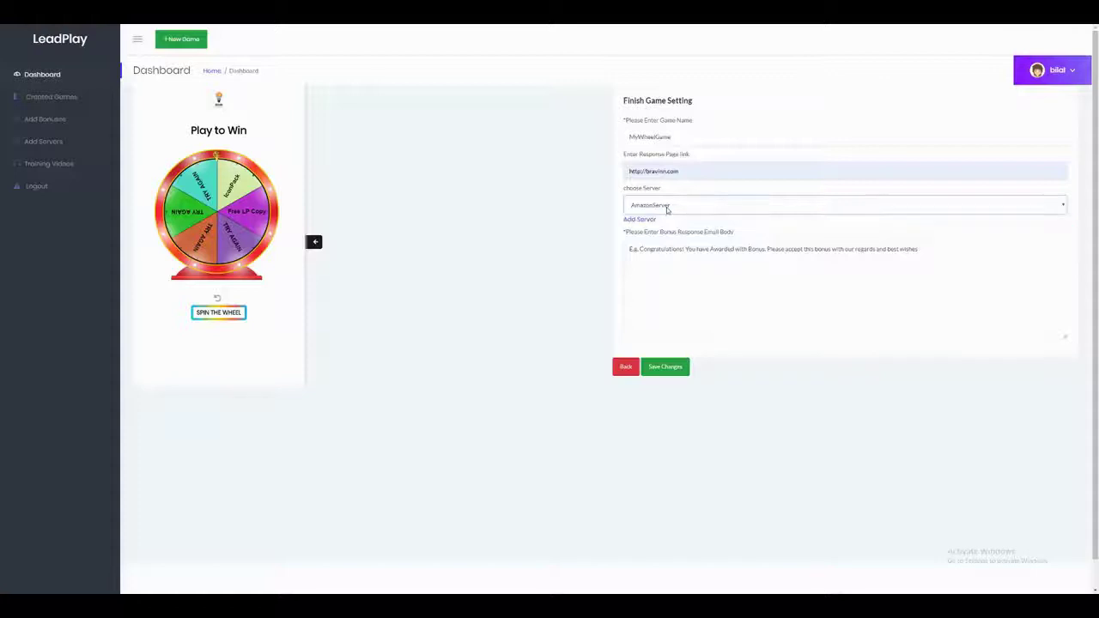
Review the congratulations bonus email body and save the game settings
triple_click(677, 254)
click(791, 249)
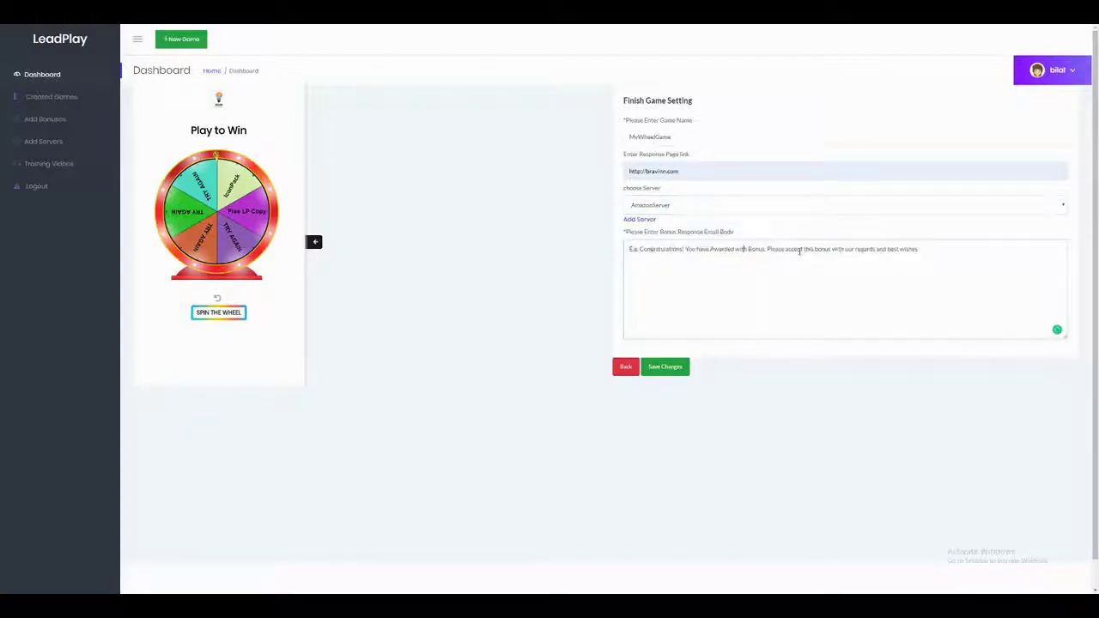
drag(774, 248, 627, 241)
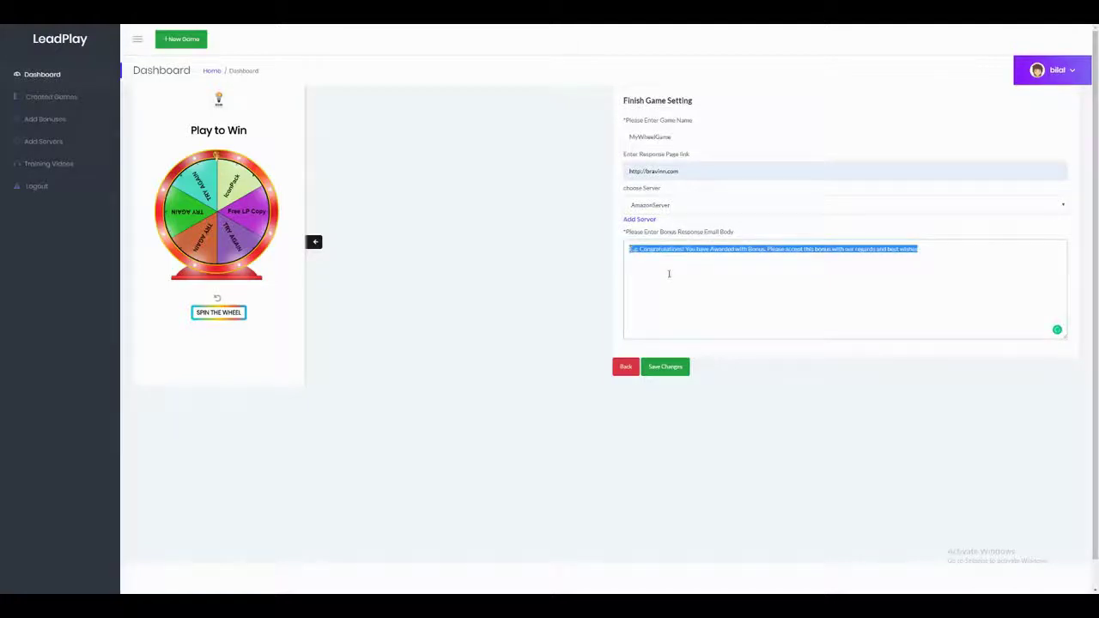
click(650, 249)
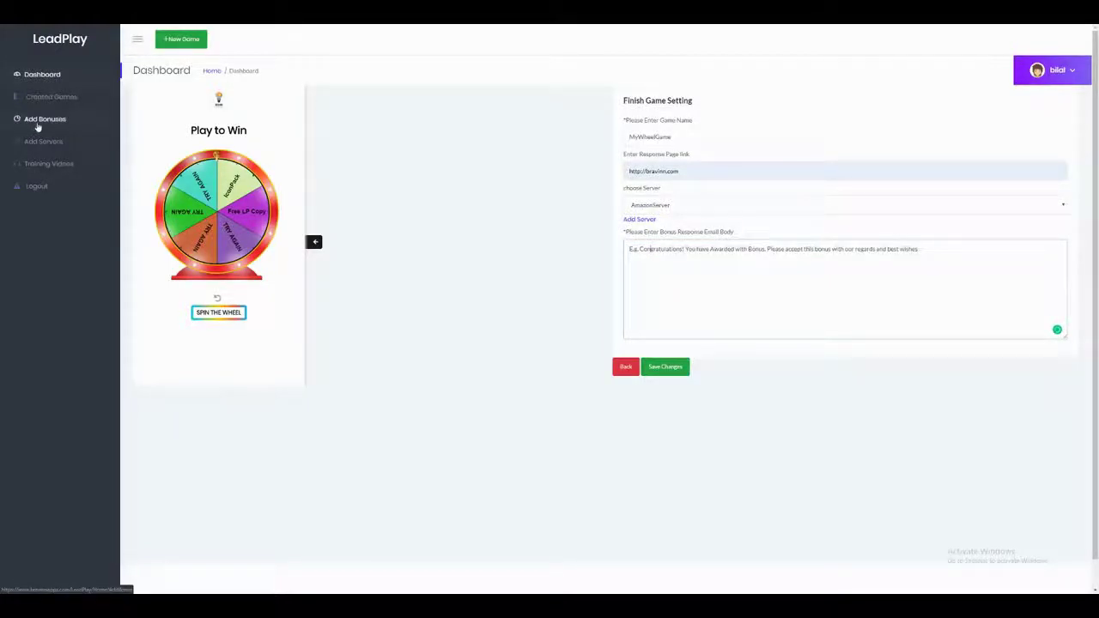
mouse_move(650, 249)
mouse_down()
mouse_move(919, 270)
mouse_move(637, 262)
mouse_move(630, 248)
mouse_up()
click(935, 249)
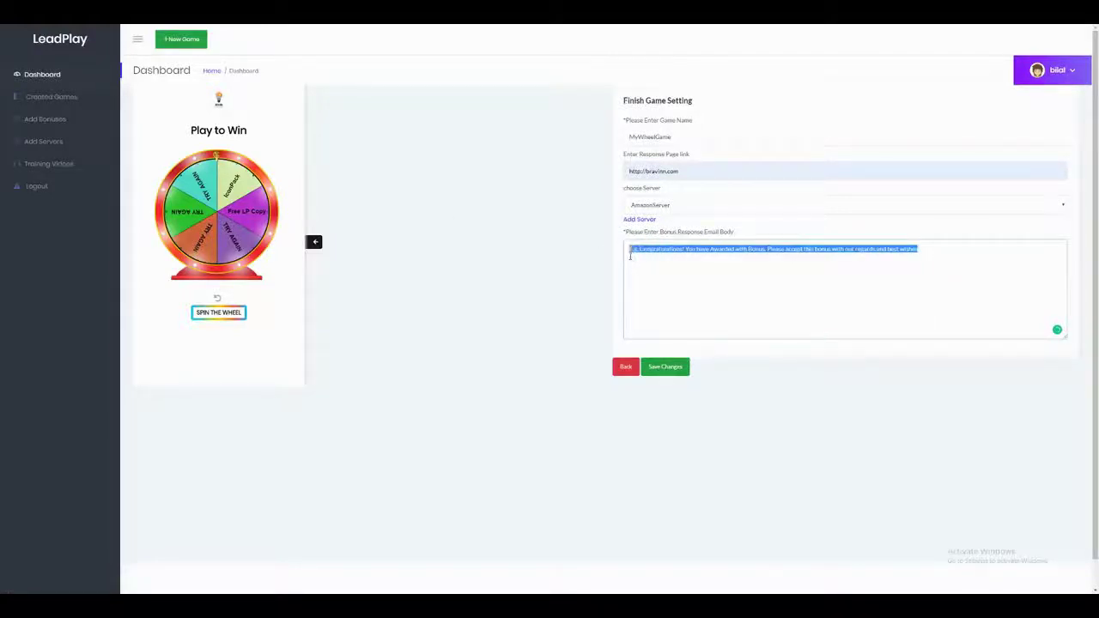
click(787, 250)
drag(787, 250, 830, 249)
drag(926, 249, 942, 248)
click(665, 368)
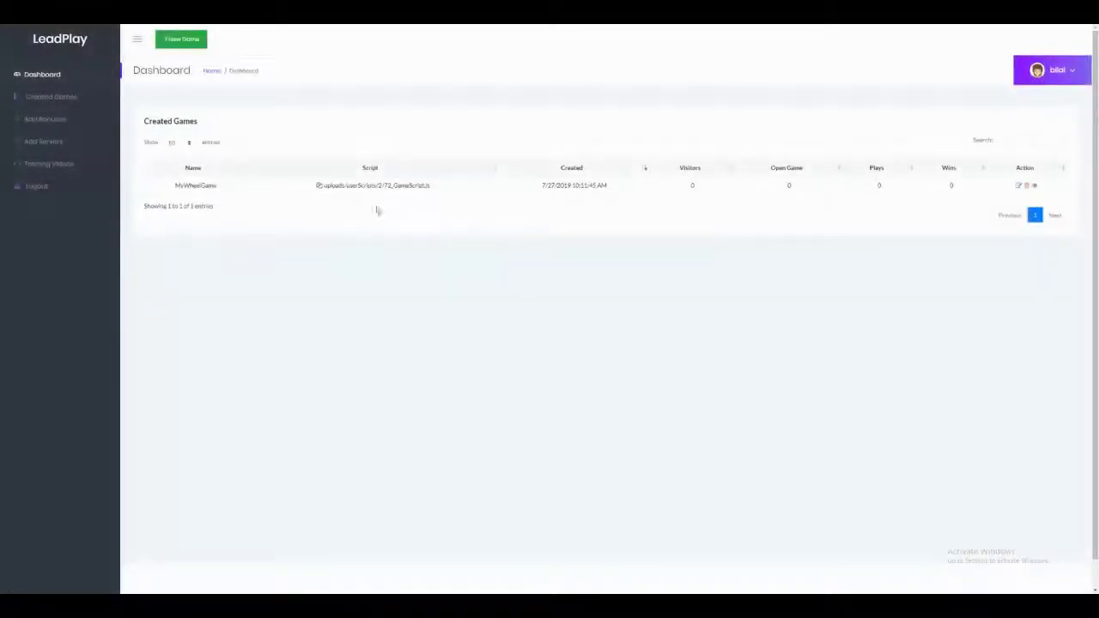
Copy MyWheelGame's script link from Created Games and dismiss the copied alert
click(319, 186)
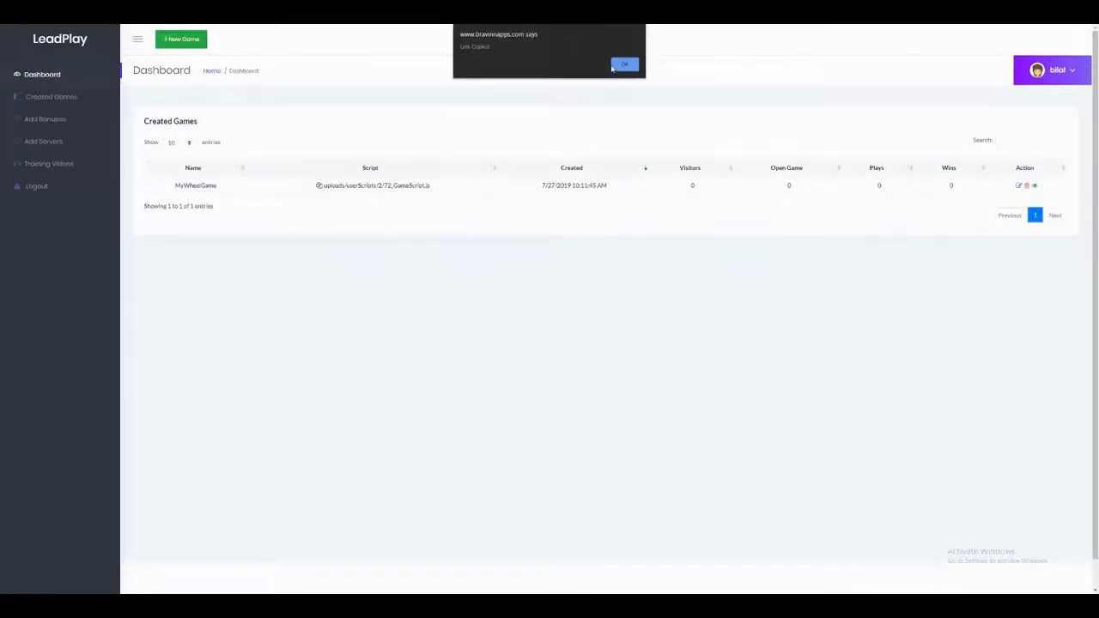
click(617, 66)
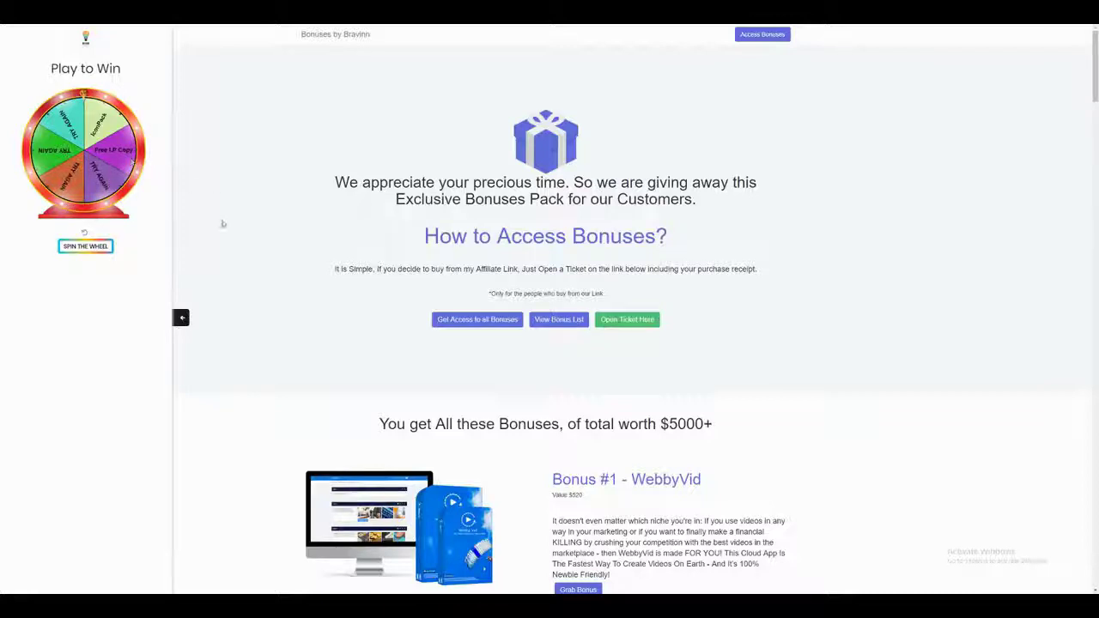
Spin the embedded wheel to win IconPack and submit a saved email to download it
click(182, 318)
click(39, 321)
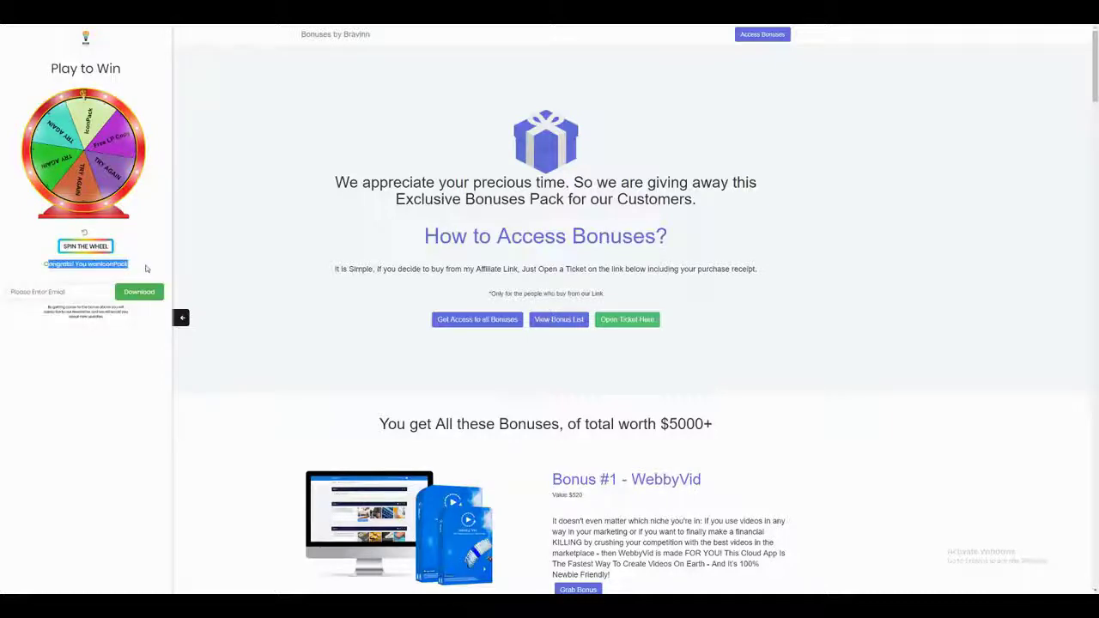
click(76, 292)
click(60, 292)
click(37, 312)
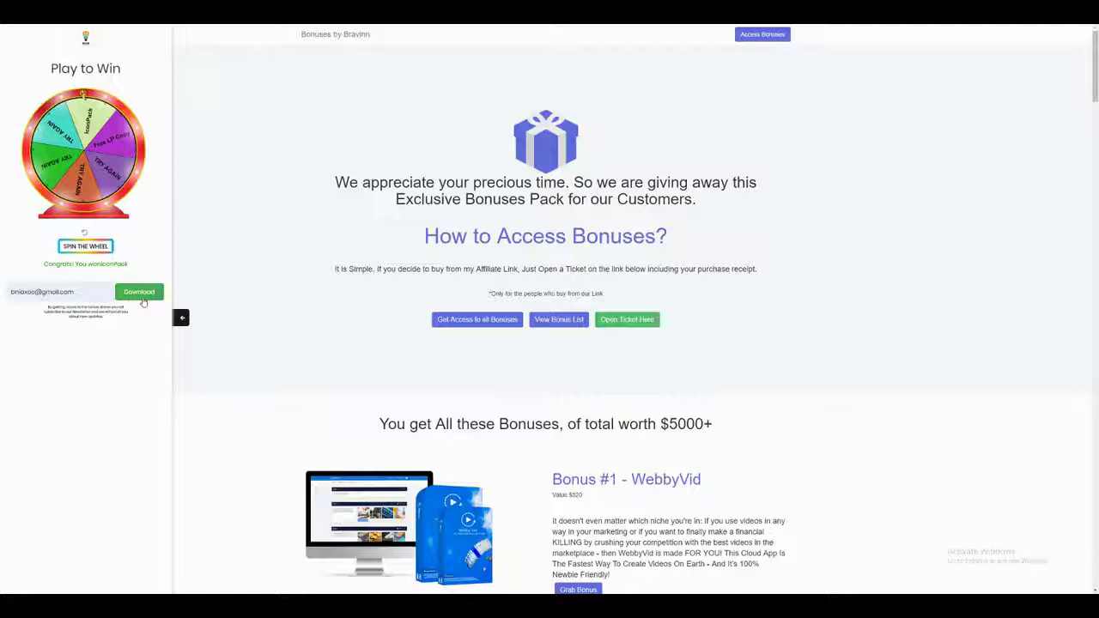
click(139, 293)
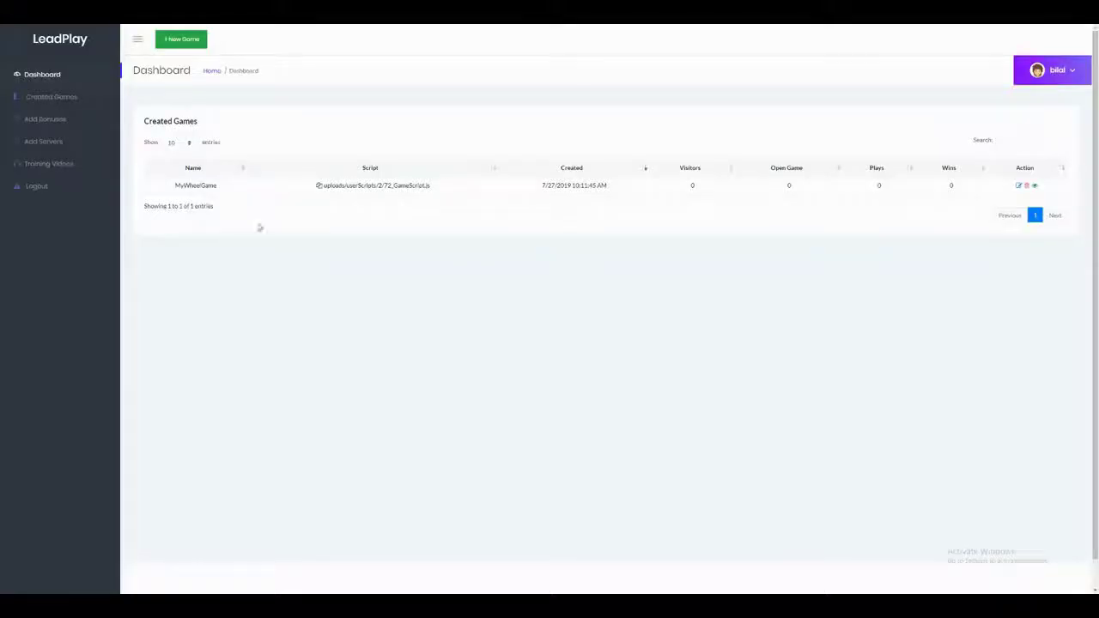
View MyWheelGame's subscribers and select the captured subscriber email address
click(1033, 185)
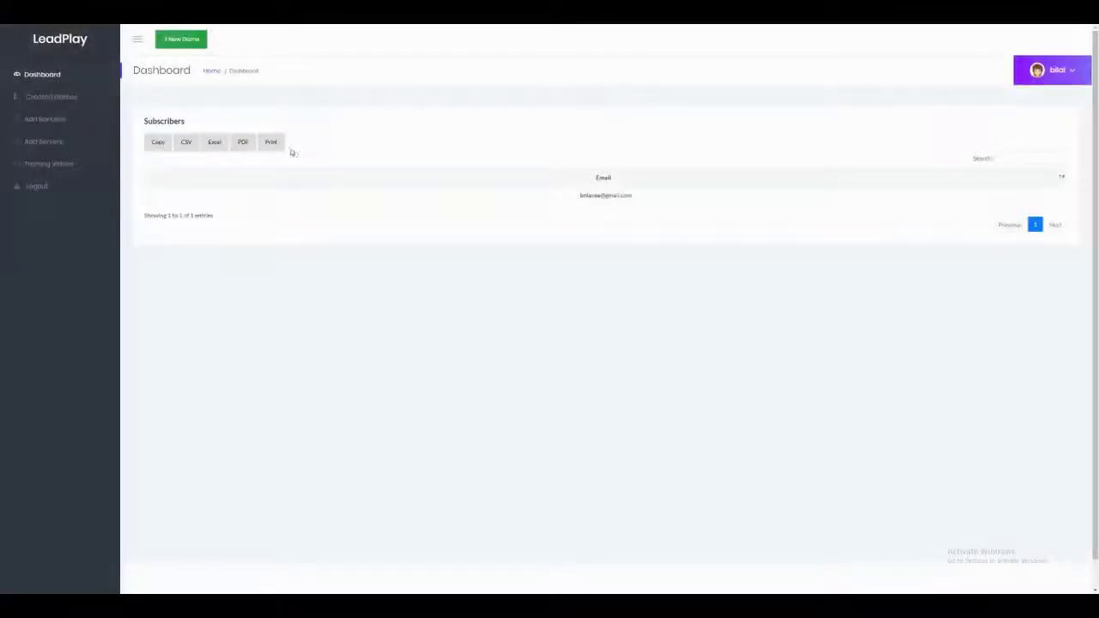
triple_click(611, 196)
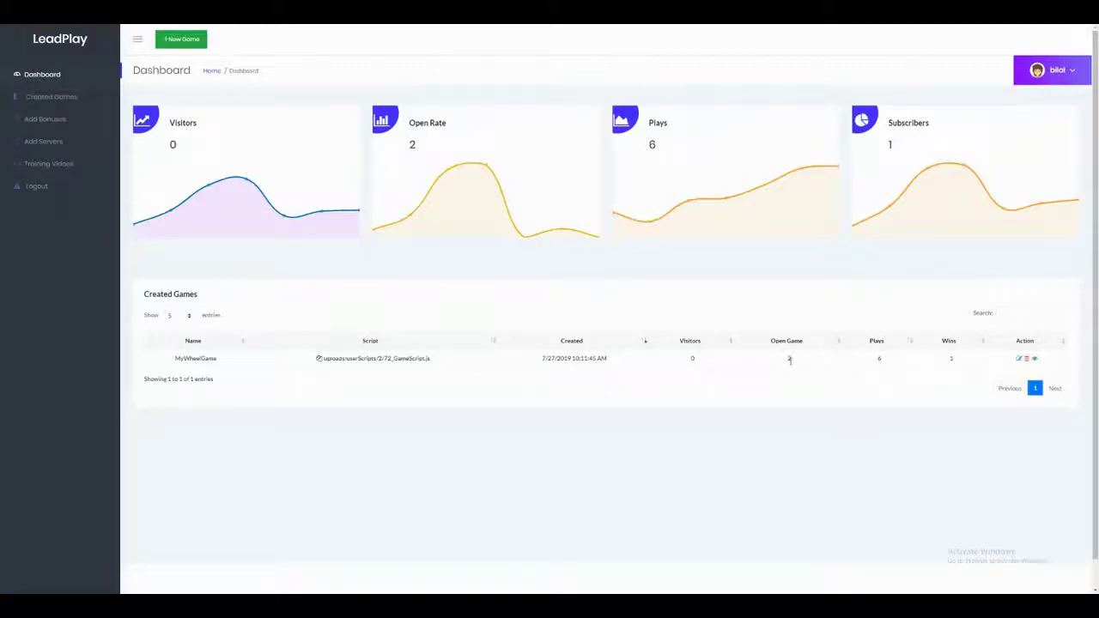
Check MyWheelGame's Open Game count of 2, then start a new game
double_click(789, 359)
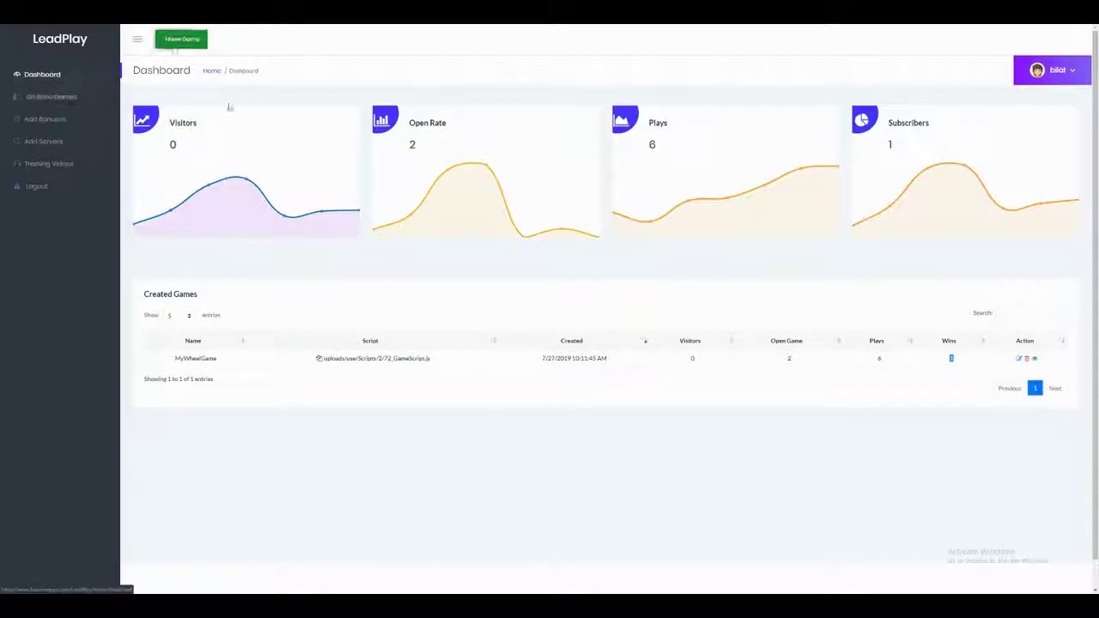
click(176, 43)
Choose the Darts Master template and test it by throwing three darts
scroll(858, 326, down, 3)
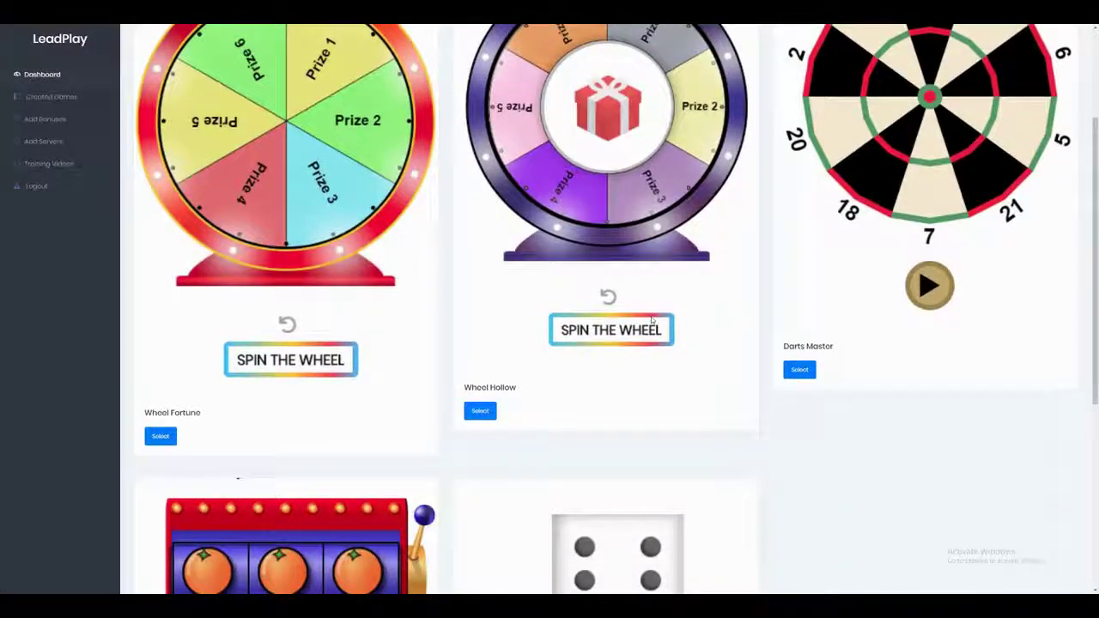
scroll(652, 319, up, 1)
click(746, 258)
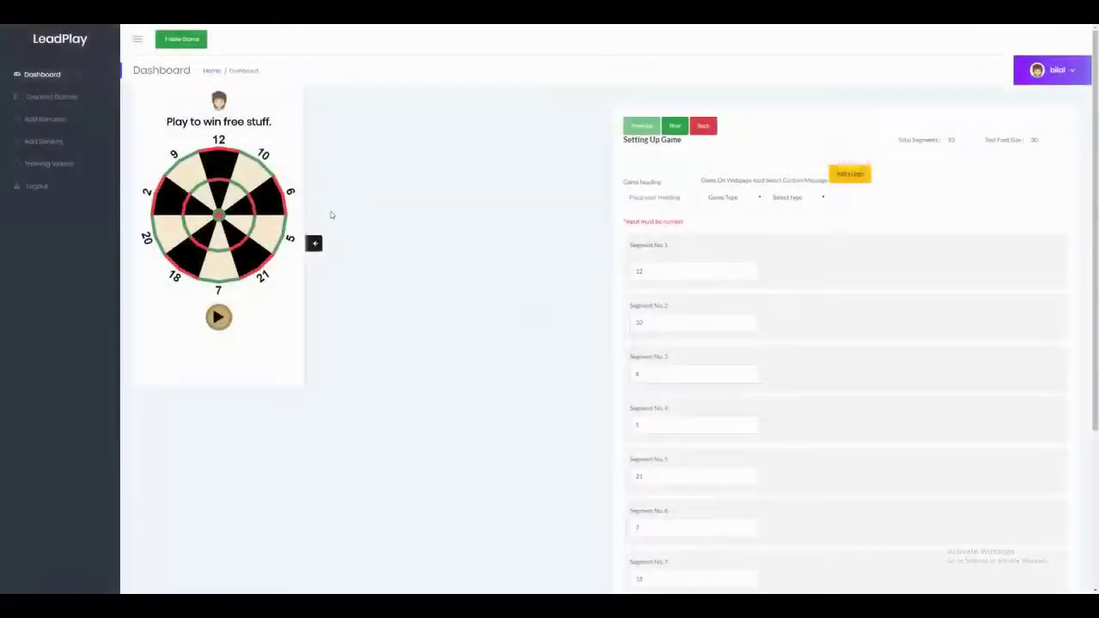
click(219, 319)
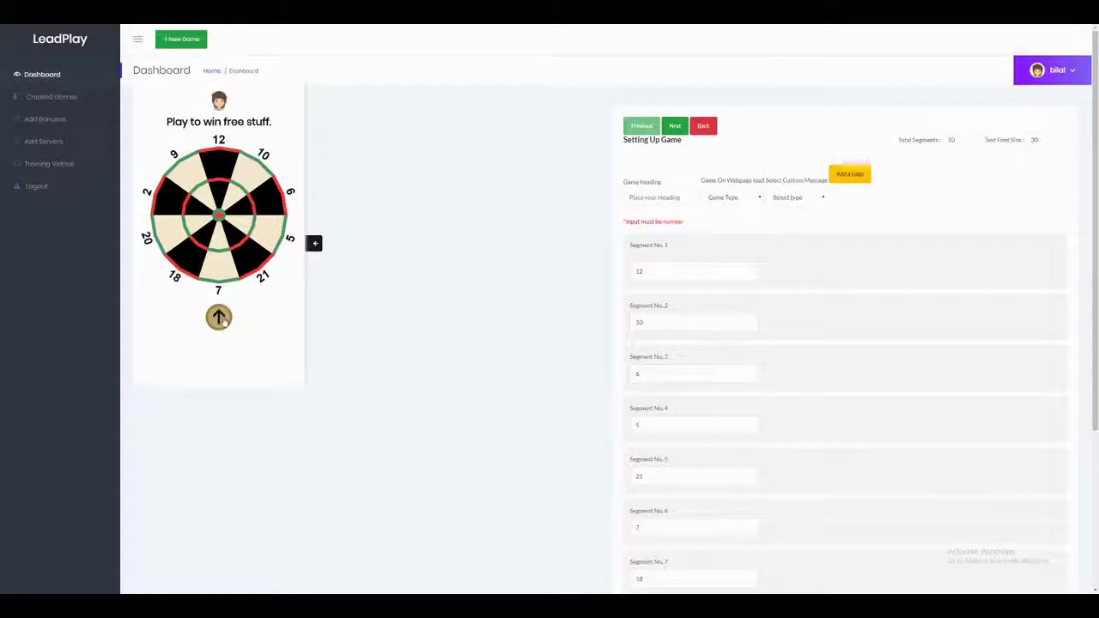
click(220, 318)
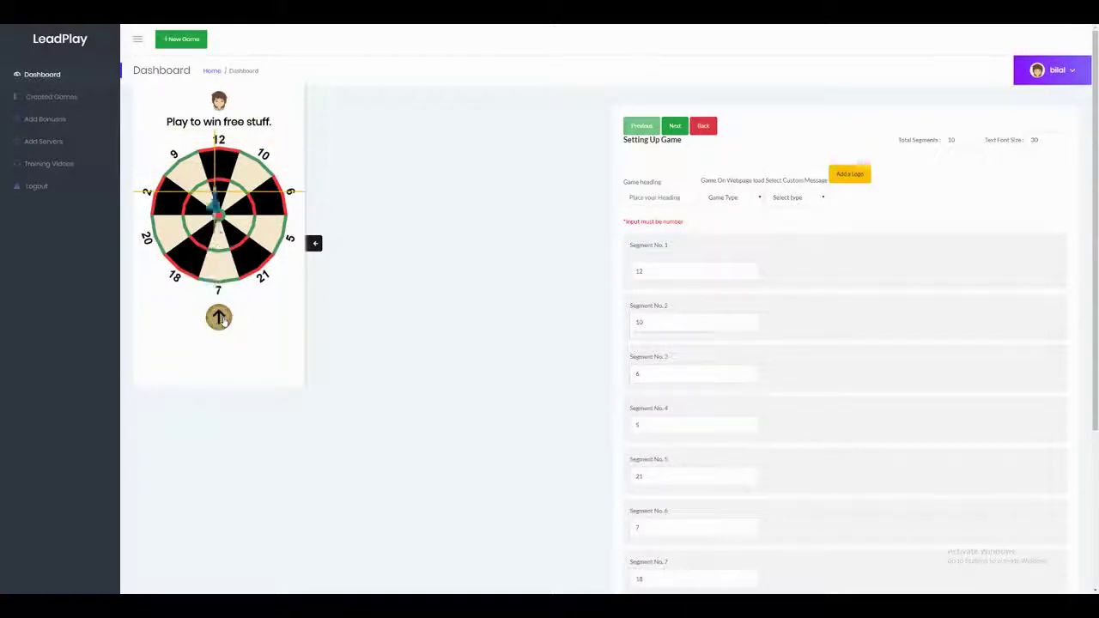
click(220, 318)
click(220, 318)
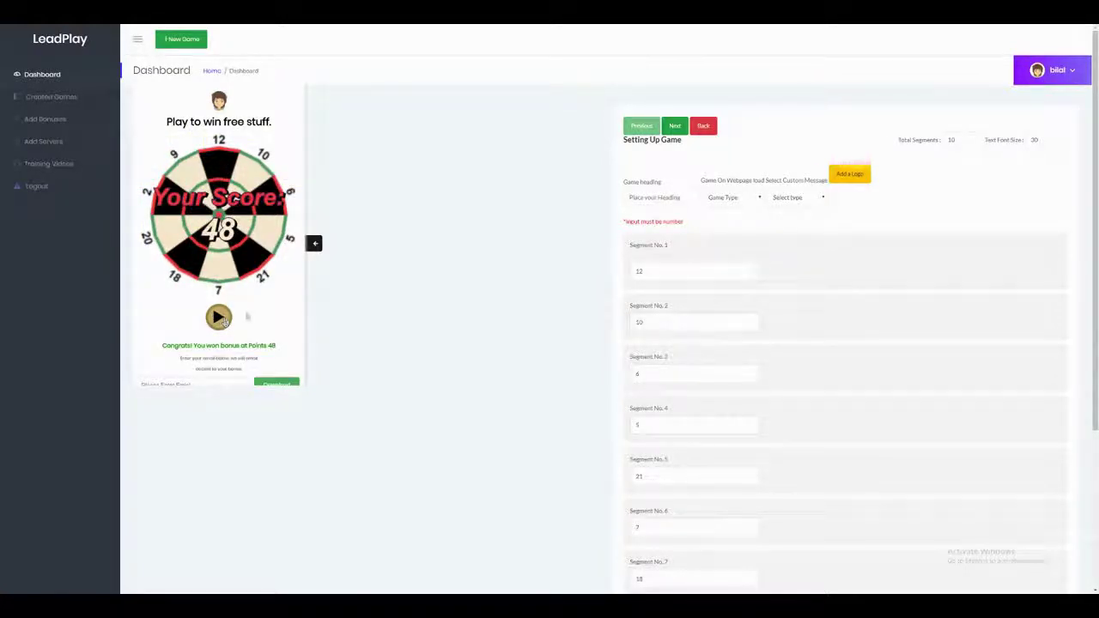
Inspect the Segment No. 1 value 12 and the Segment No. 2 score values
double_click(642, 271)
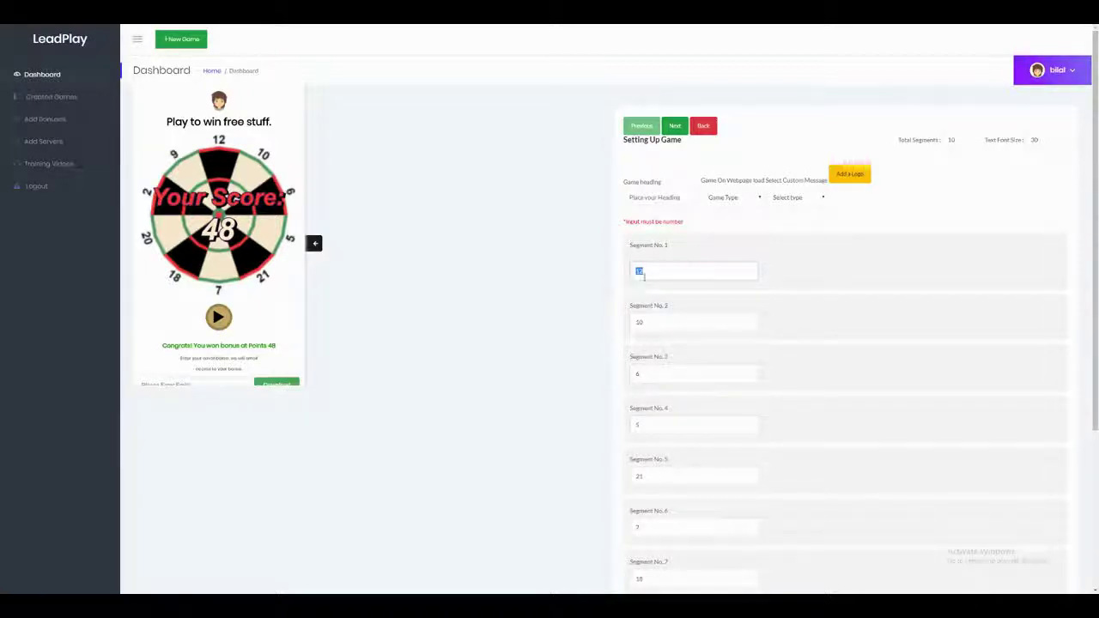
scroll(650, 275, down, 1)
scroll(652, 271, up, 1)
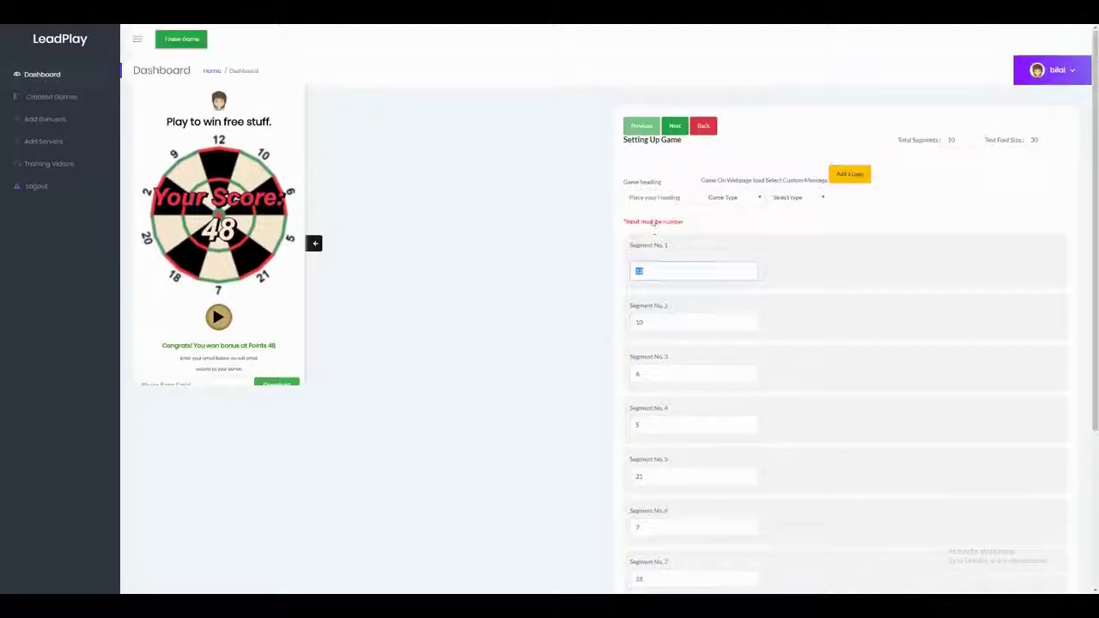
click(658, 276)
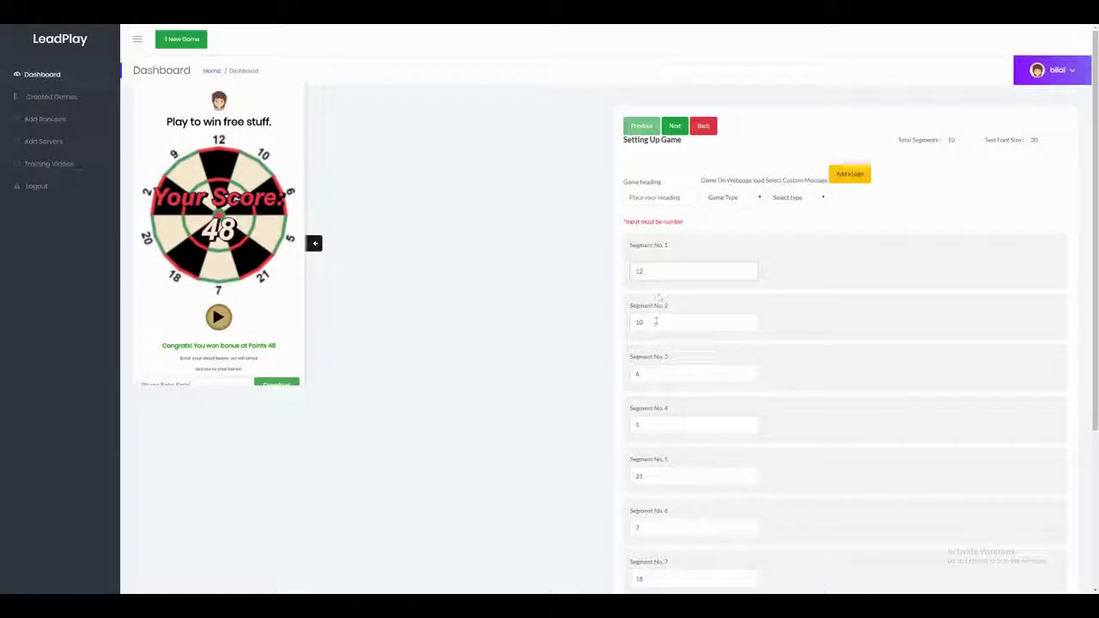
double_click(637, 322)
scroll(669, 360, down, 2)
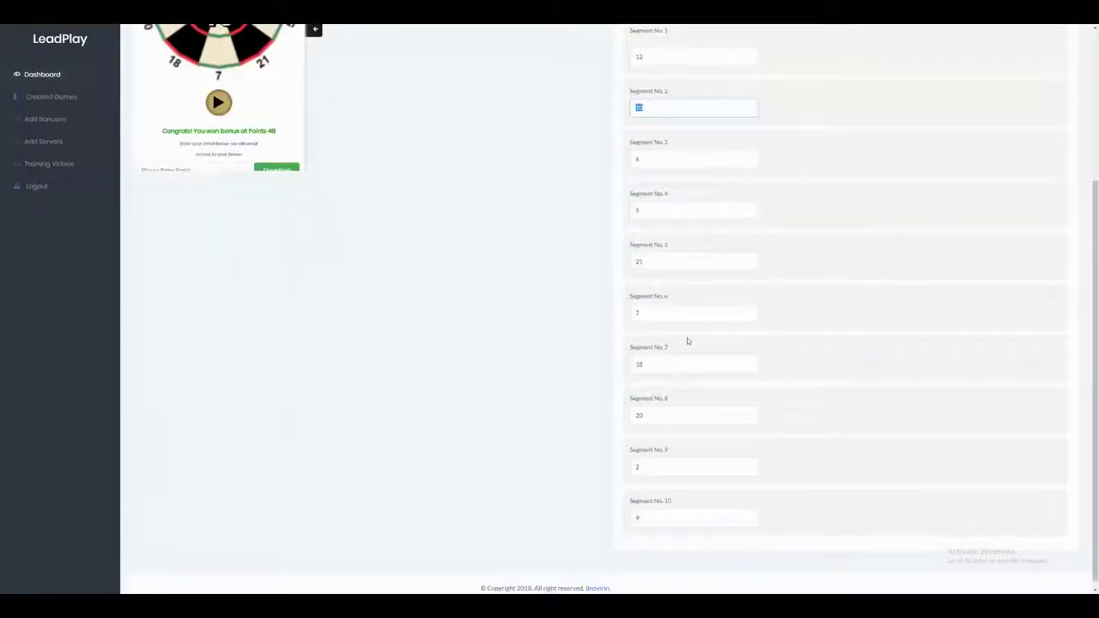
scroll(689, 341, up, 2)
Set the game heading to 'Play to Win', type Open, setting Default
click(675, 199)
text(Play to Win)
click(726, 197)
click(716, 220)
click(810, 197)
click(805, 220)
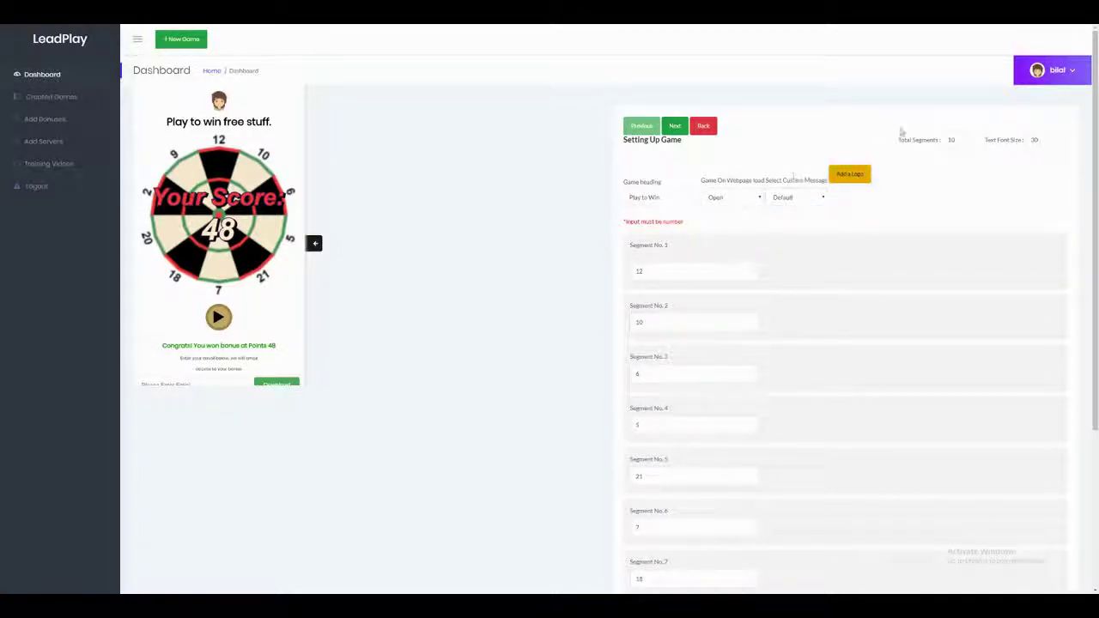
Upload a logo for the darts game and continue to the bonus points step
click(849, 174)
click(1011, 62)
key(Return)
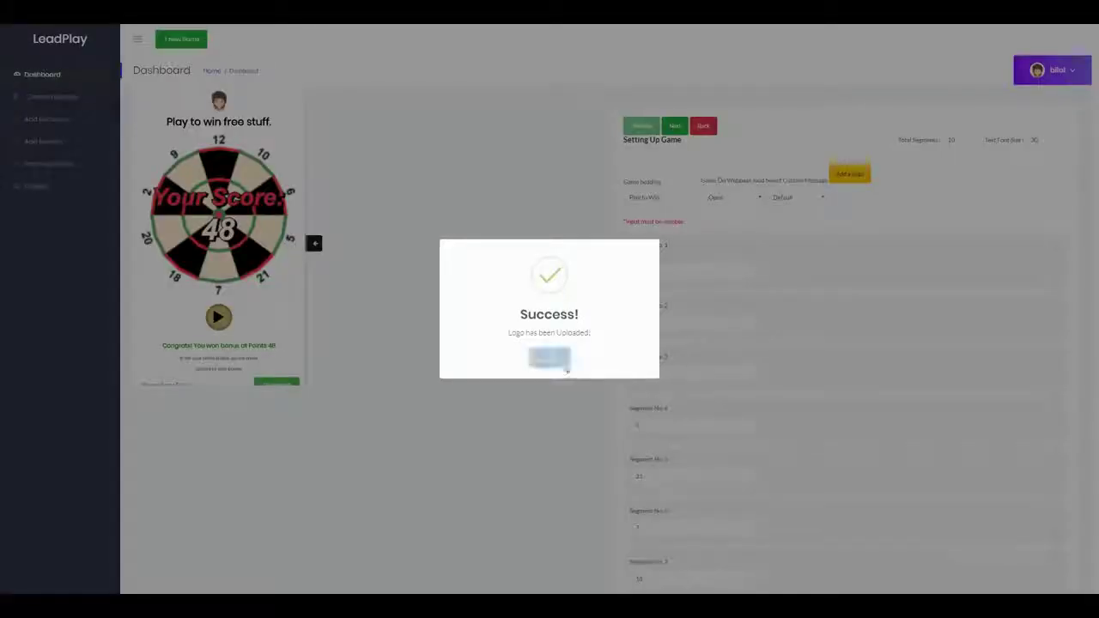
click(560, 361)
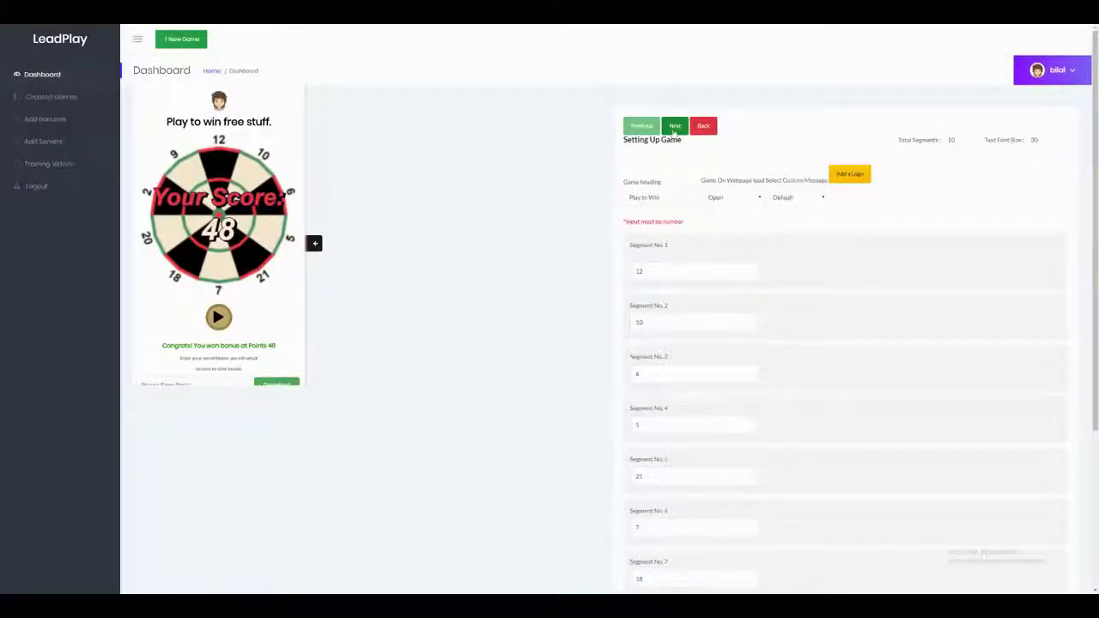
click(675, 127)
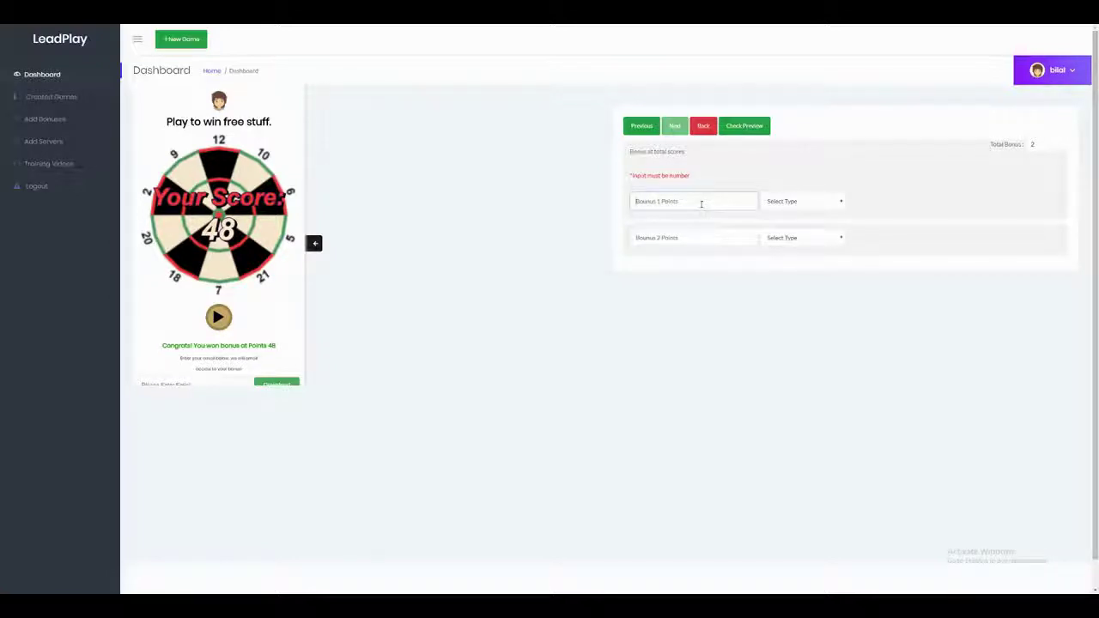
Set rule 1 to award the IconPack bonus at 20 points
text(20)
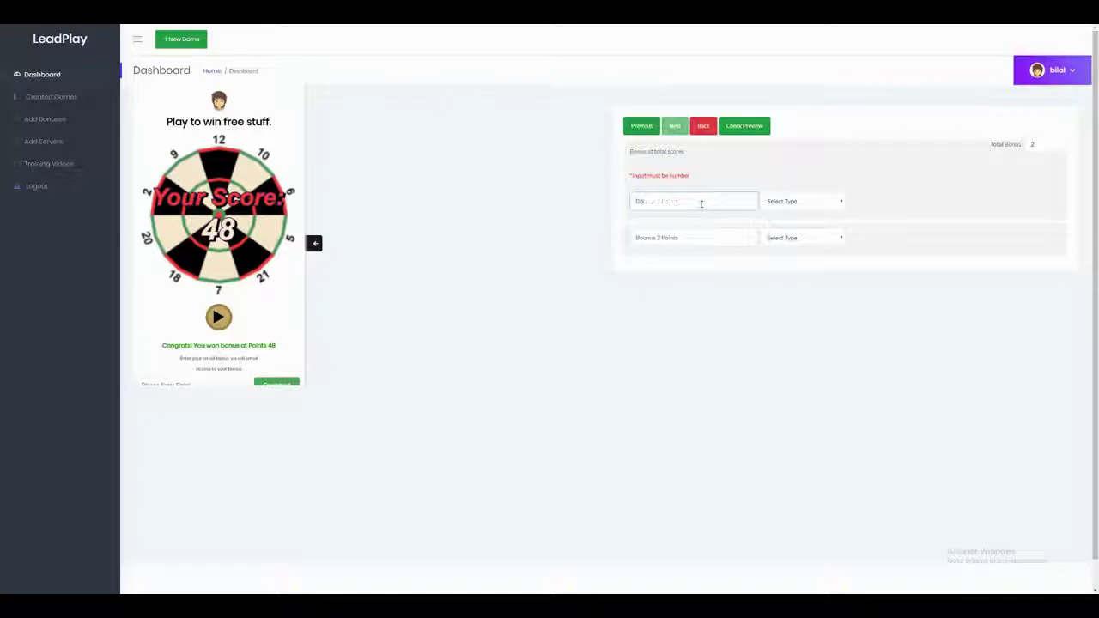
click(811, 206)
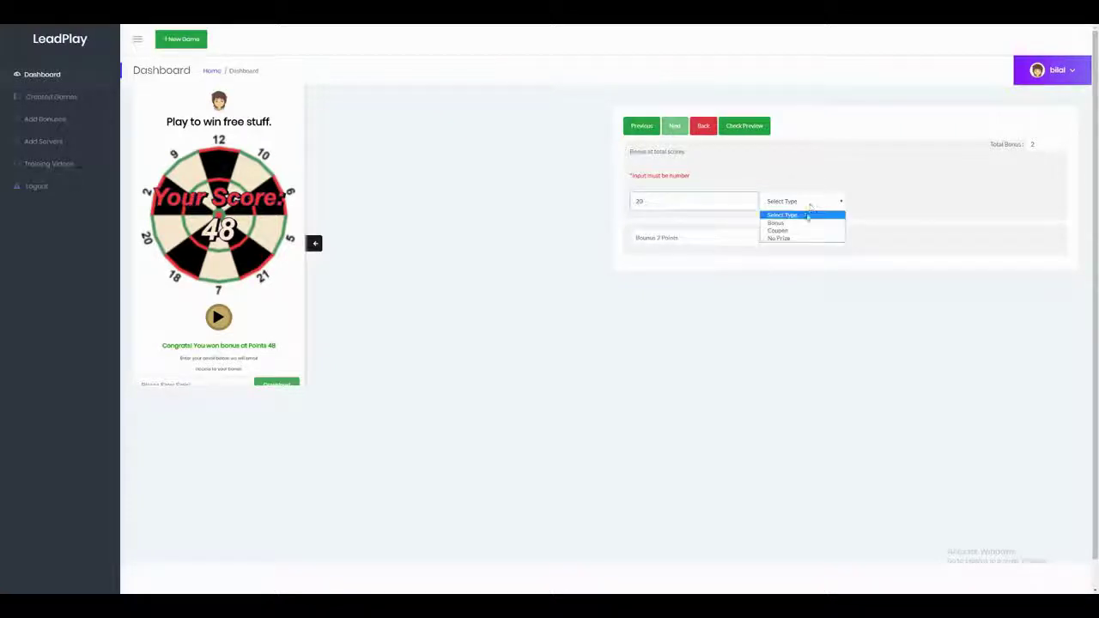
click(805, 223)
click(867, 203)
click(871, 212)
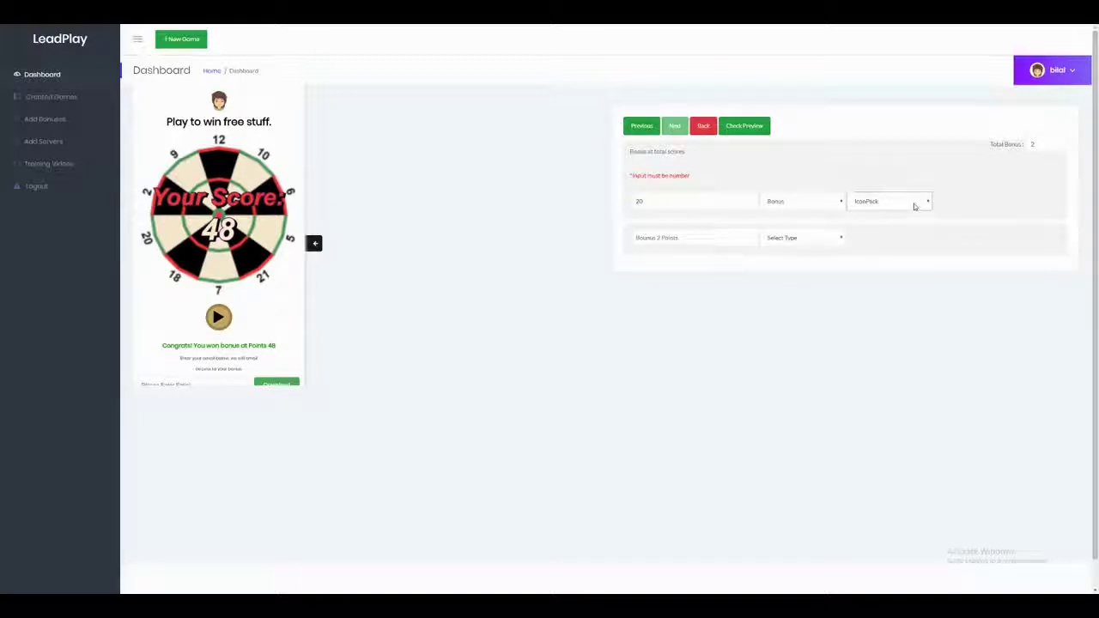
click(914, 206)
click(890, 213)
Set rule 2 to a coupon FREEVIPPASS at 80 points, then check the preview
click(764, 241)
click(705, 238)
text(80)
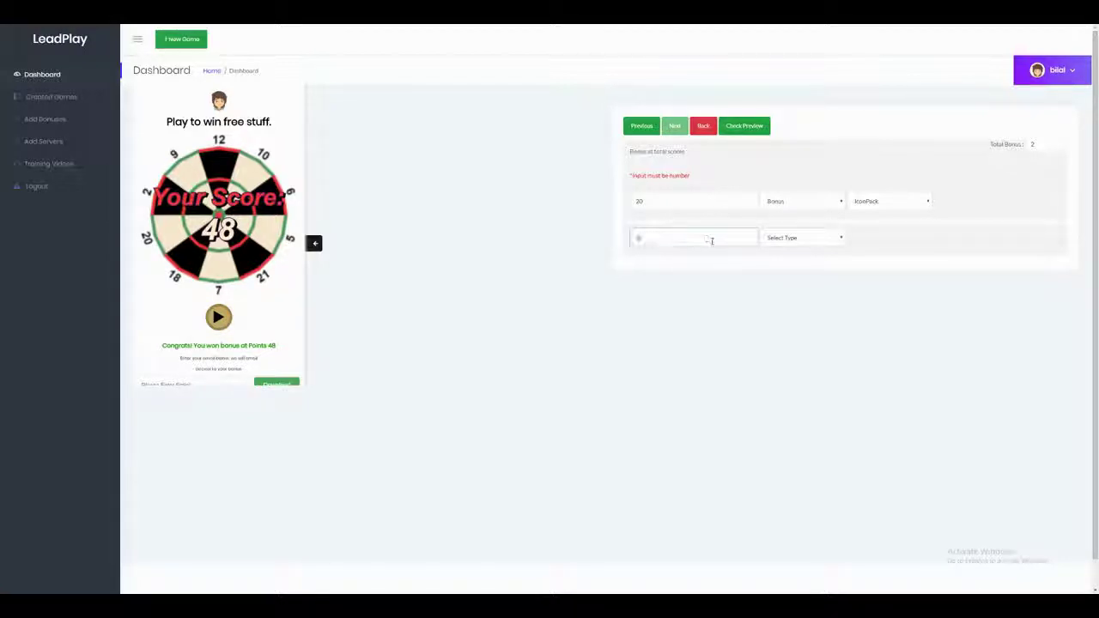
click(798, 241)
click(797, 267)
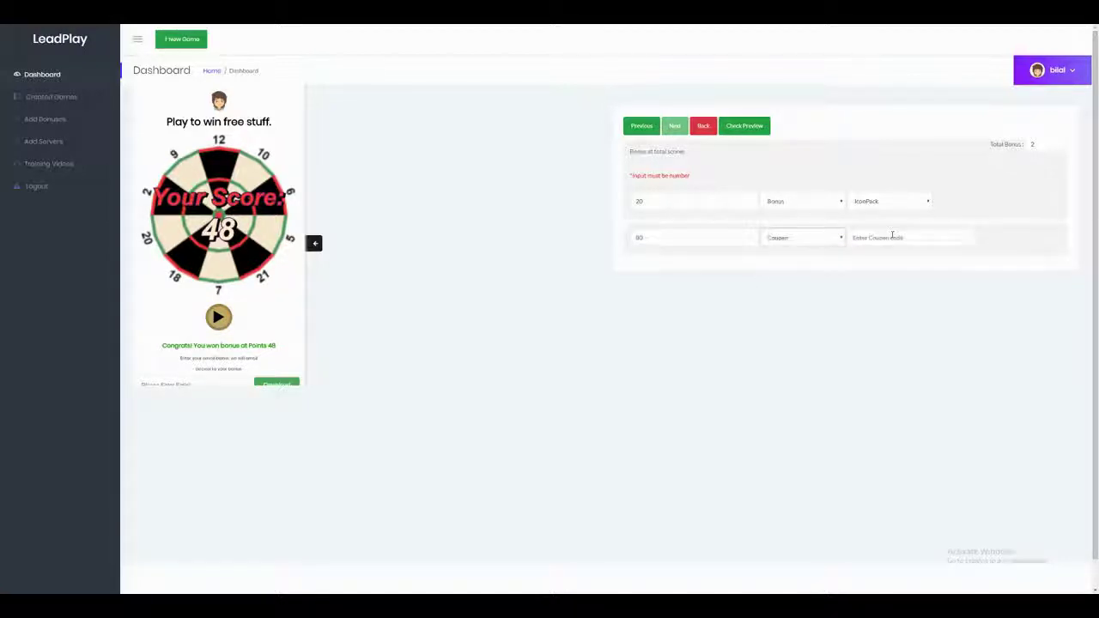
click(892, 234)
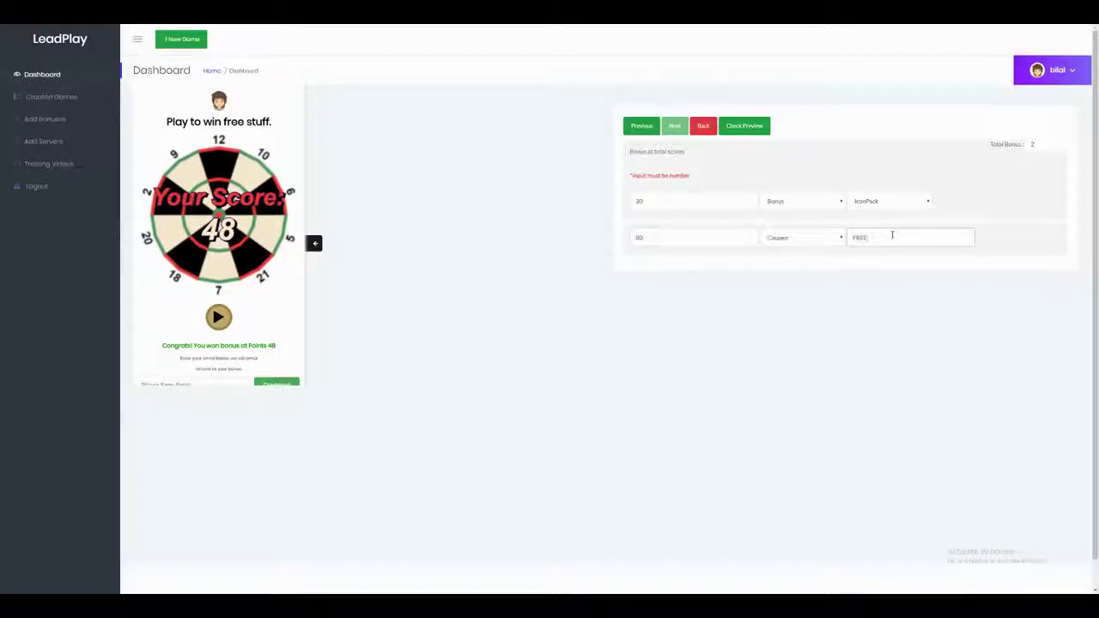
text(FREEVIP)
double_click(1026, 144)
click(747, 127)
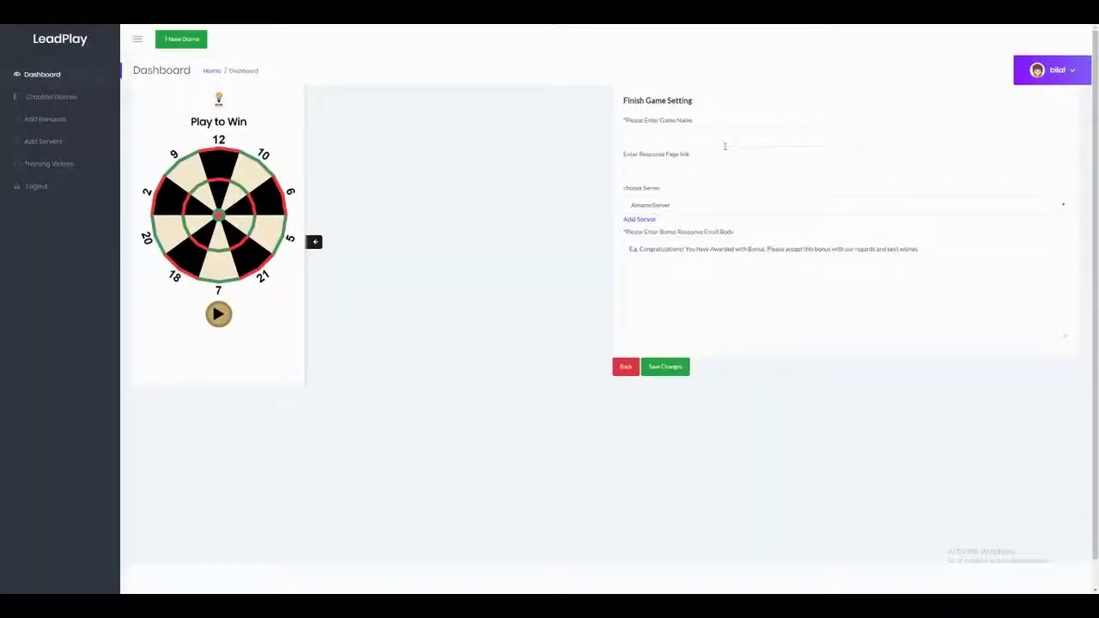
click(725, 144)
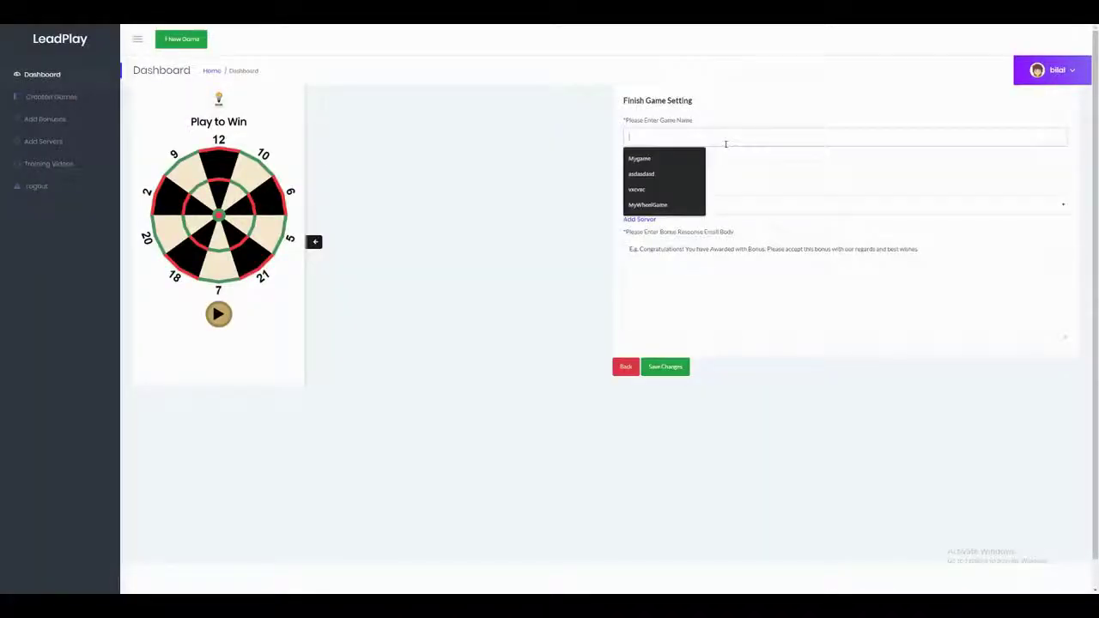
click(678, 158)
text(2)
click(684, 167)
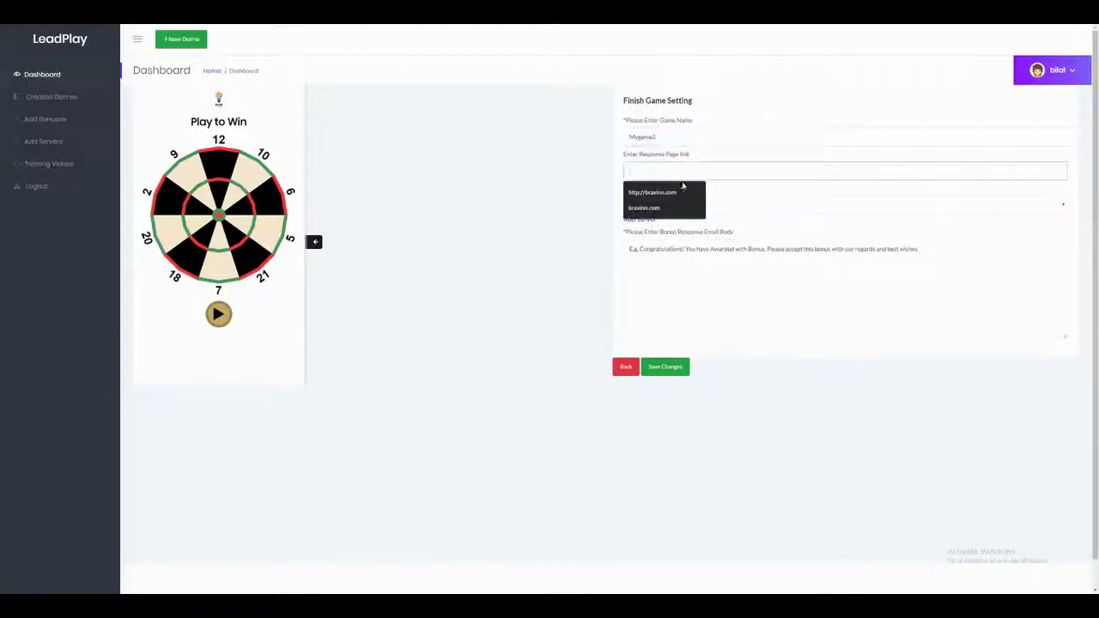
click(678, 192)
click(712, 208)
click(714, 215)
click(717, 212)
click(716, 216)
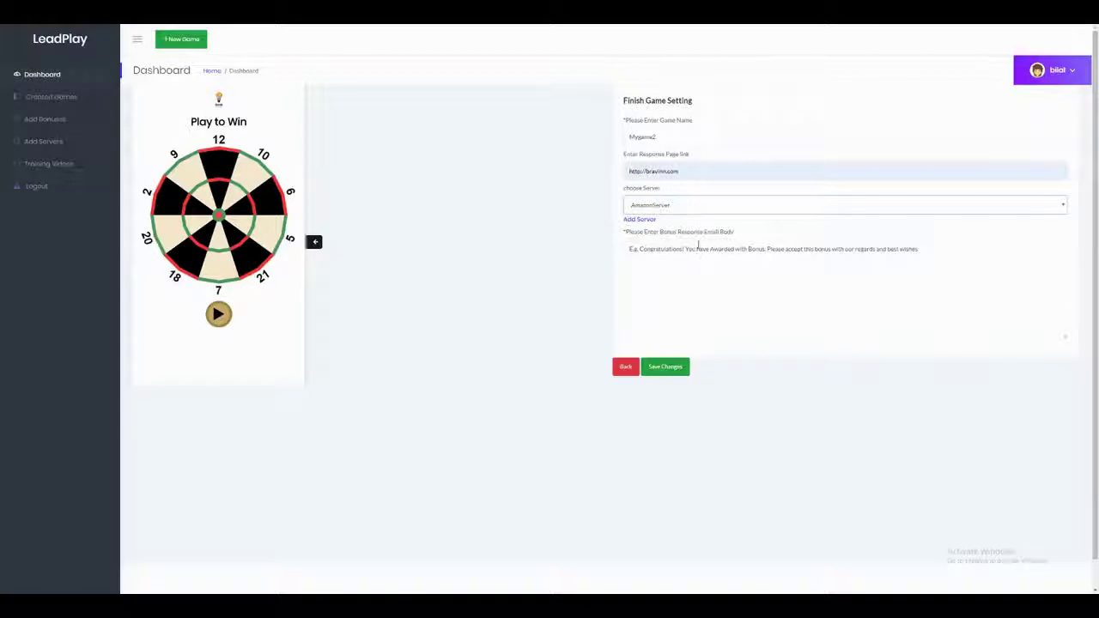
drag(685, 249, 934, 252)
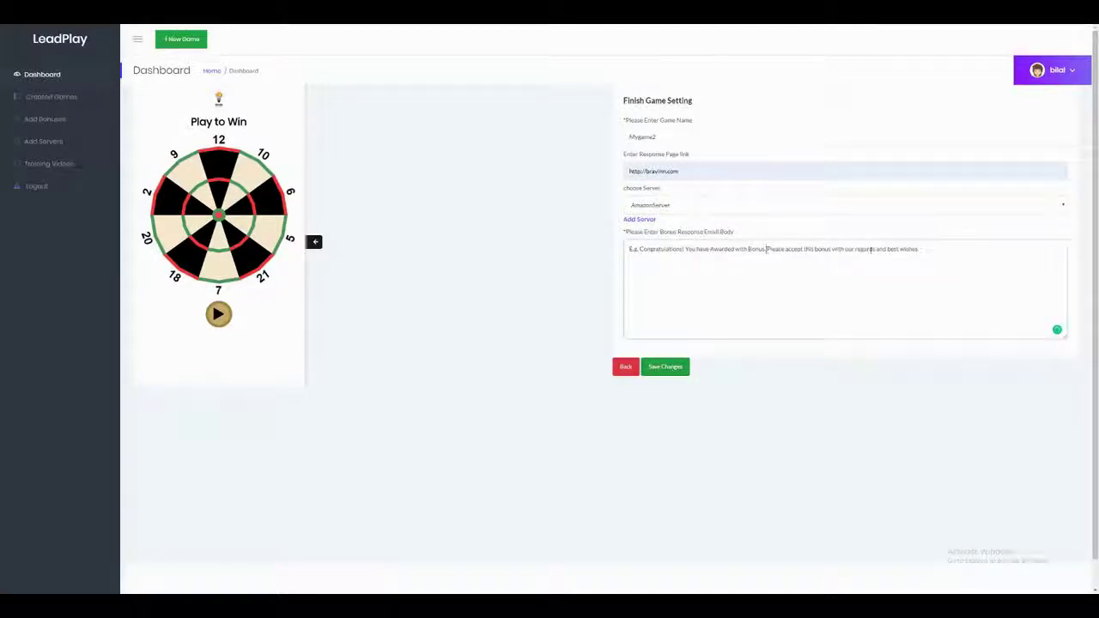
click(668, 367)
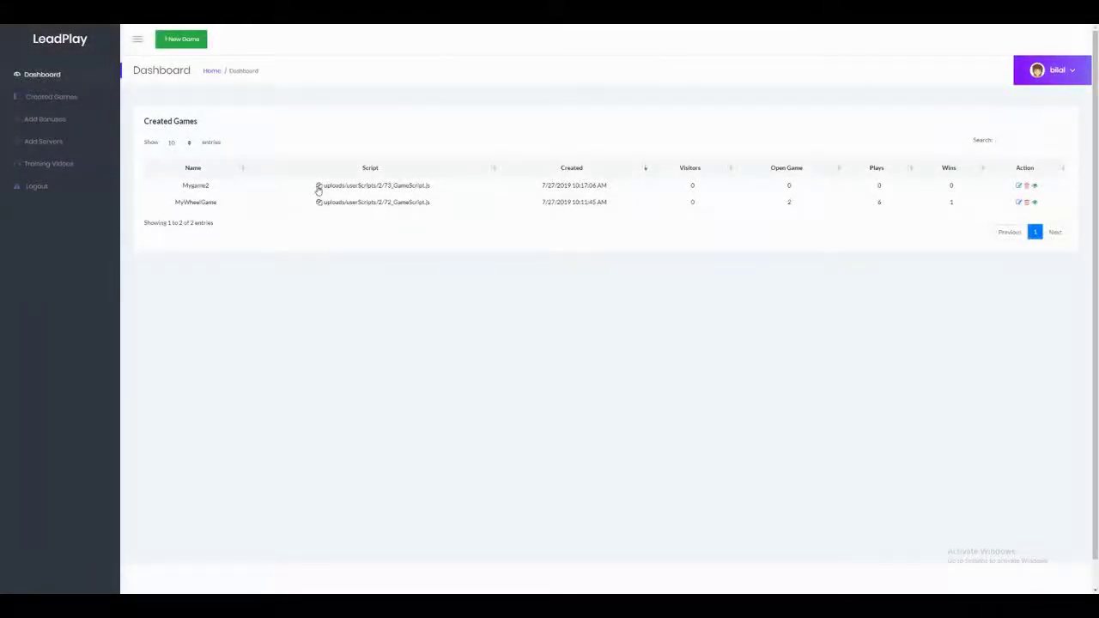
Copy Mygame2's embed script link from the Created Games list
click(616, 66)
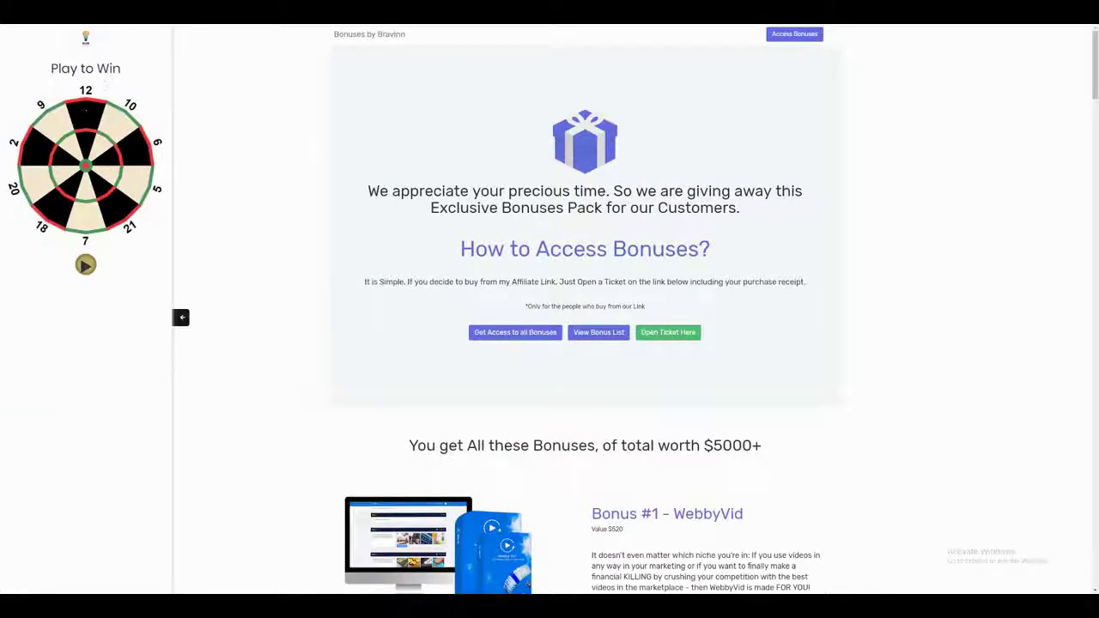
Throw darts on the embedded Mygame2 board, scoring 30, and enter the player's e-mail
click(86, 265)
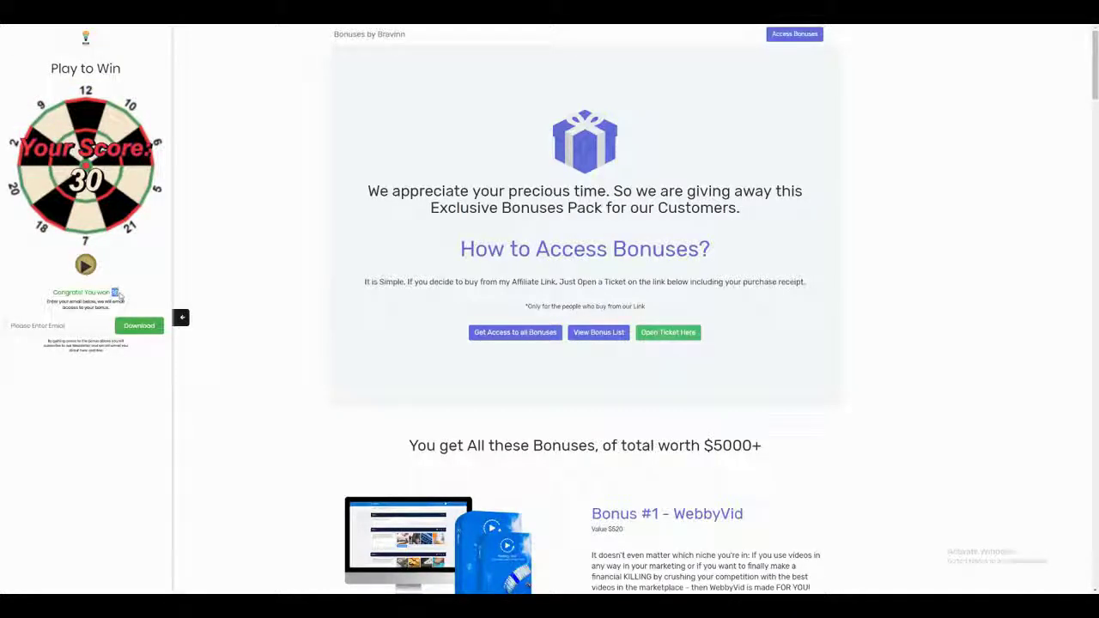
click(81, 325)
click(79, 340)
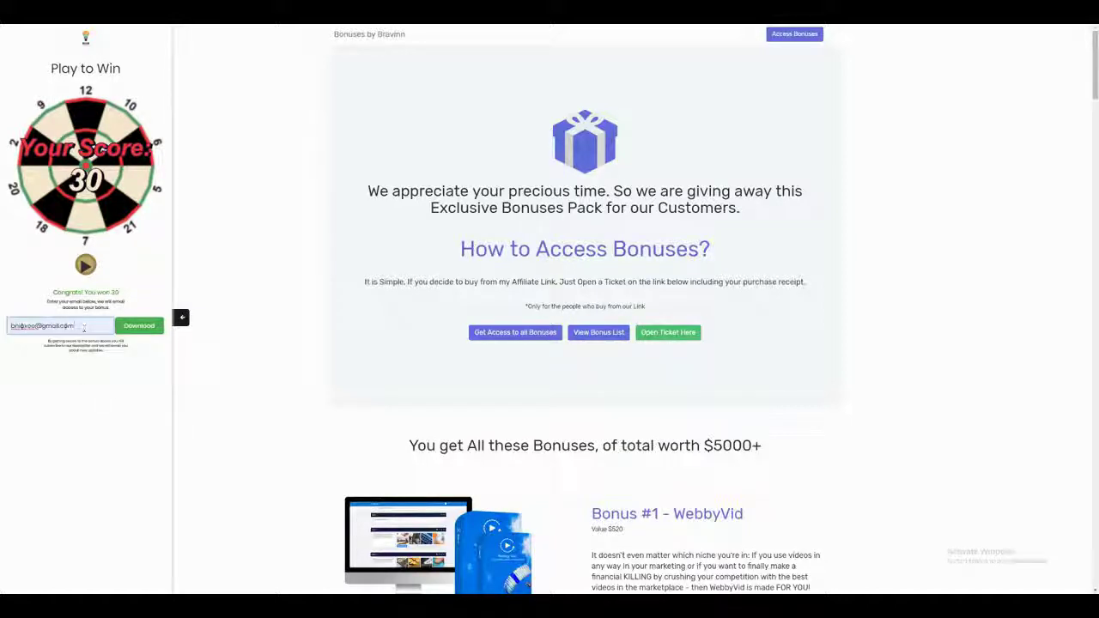
drag(83, 327, 2, 320)
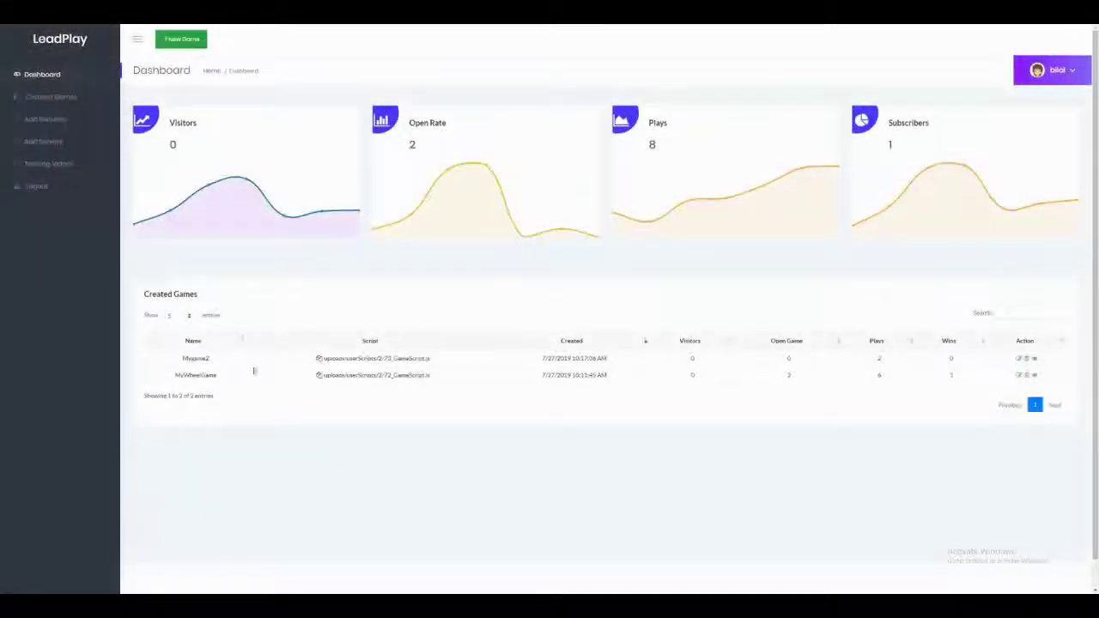
Visit the bonuses page, cancel a new bonus form, and go to the Servers page
click(62, 122)
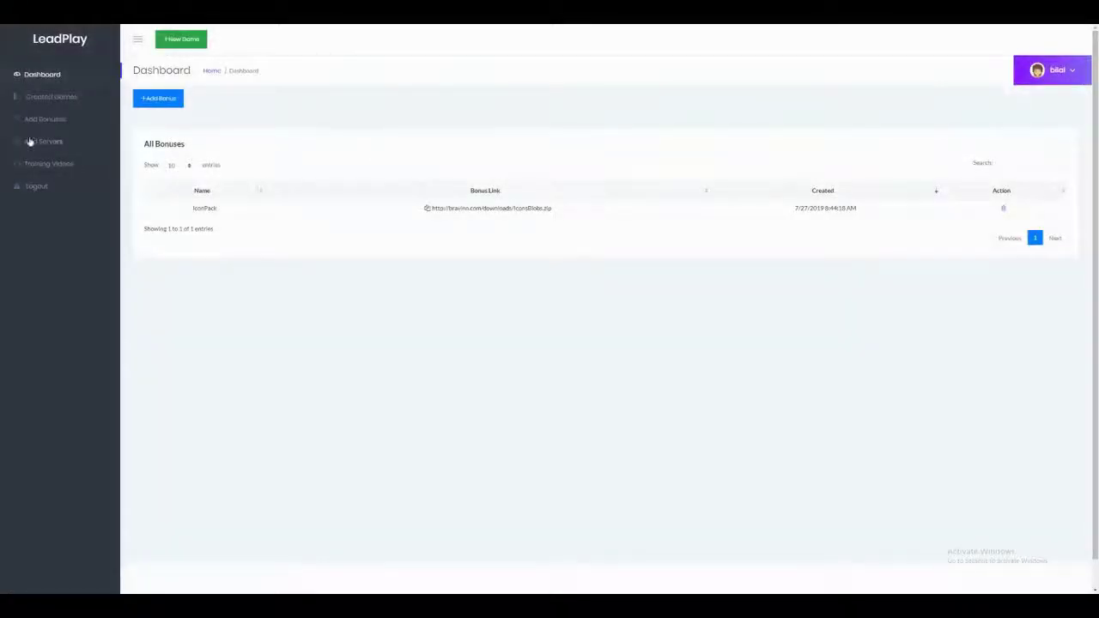
click(159, 99)
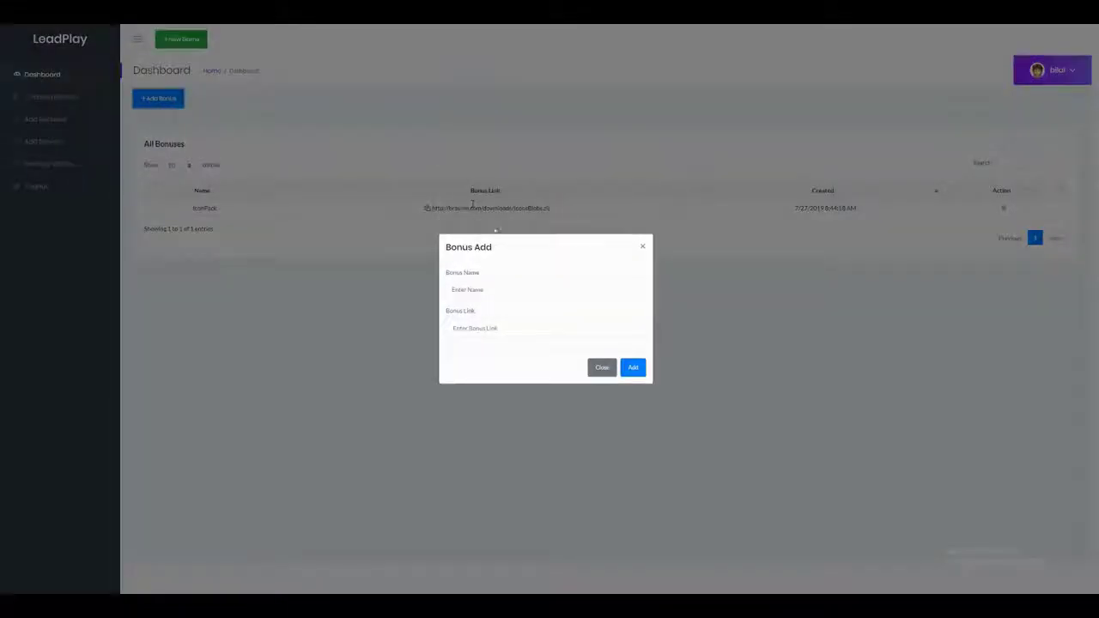
click(498, 291)
click(581, 326)
click(642, 246)
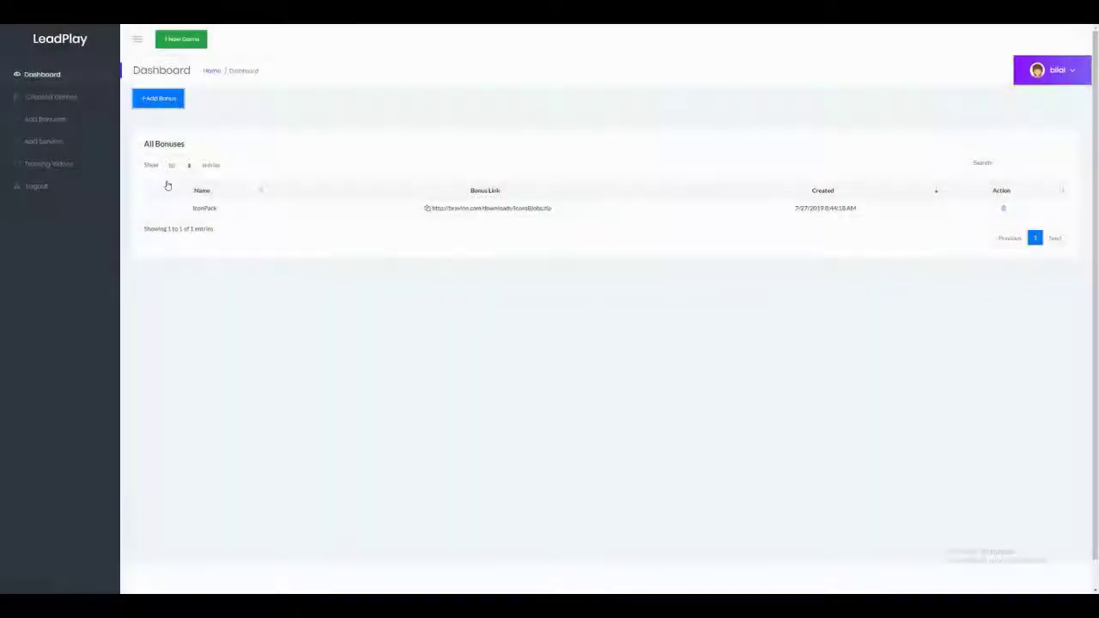
click(75, 143)
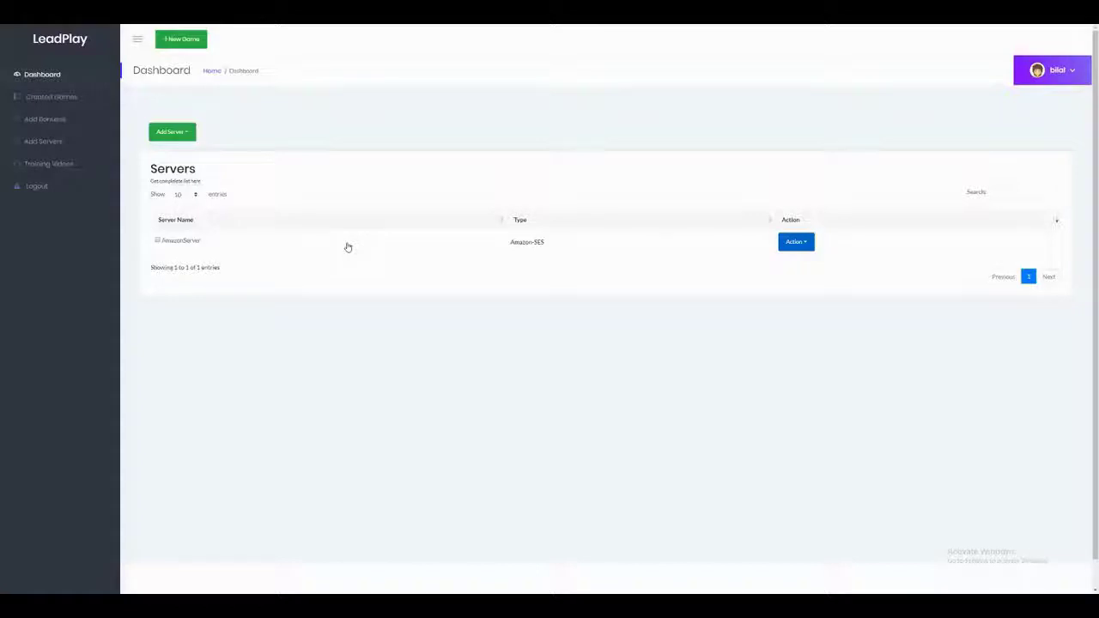
Check the available Add Server types, close the list, and return to the LeadPlay dashboard
click(187, 134)
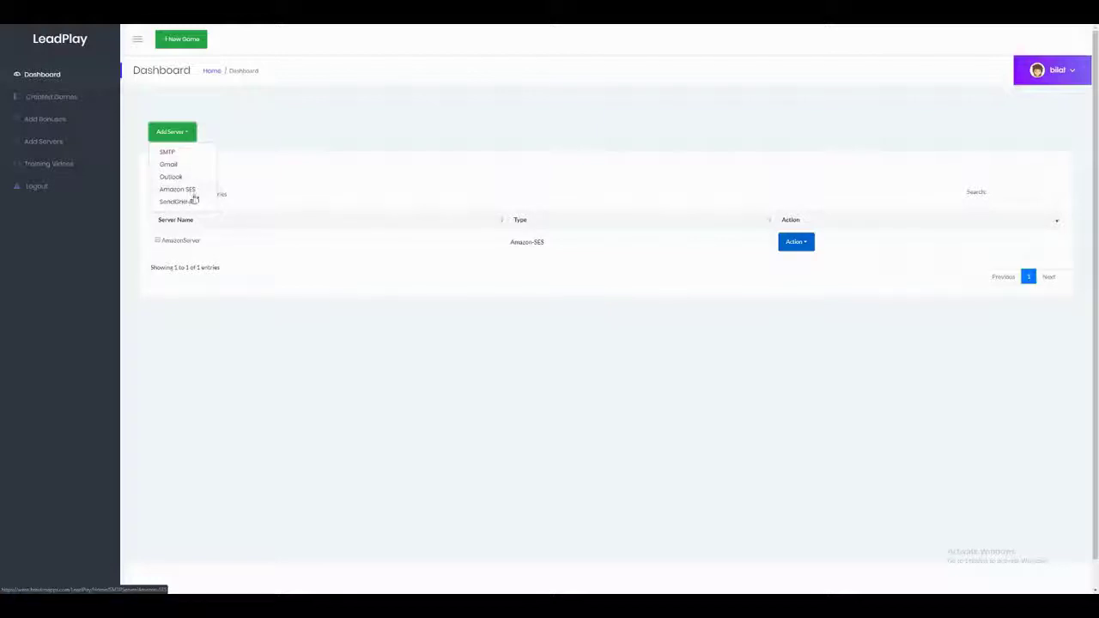
click(483, 335)
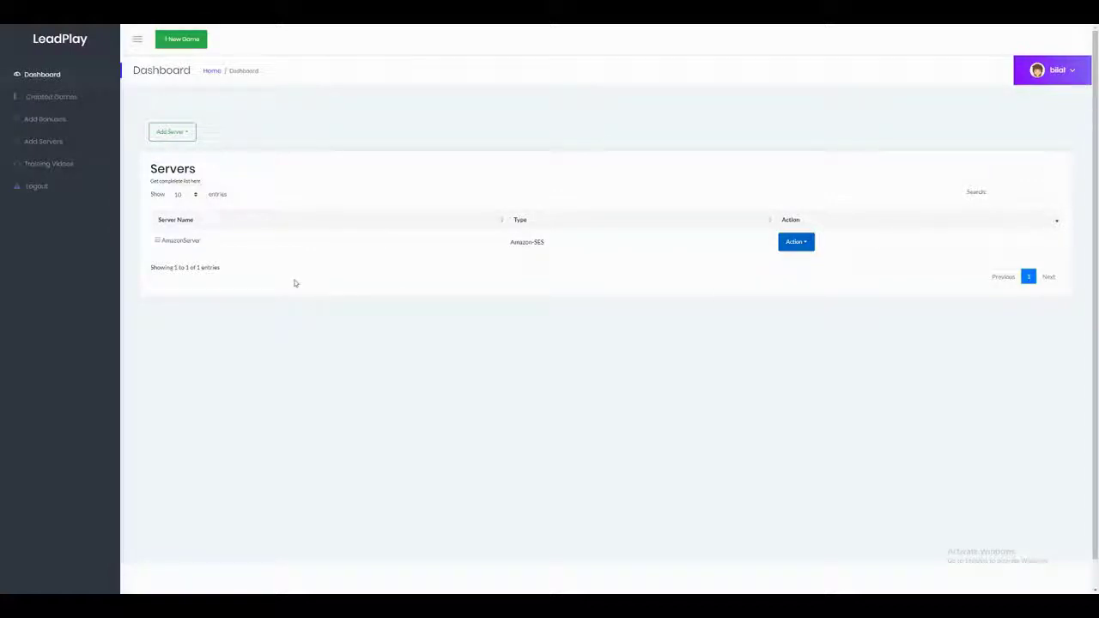
click(51, 86)
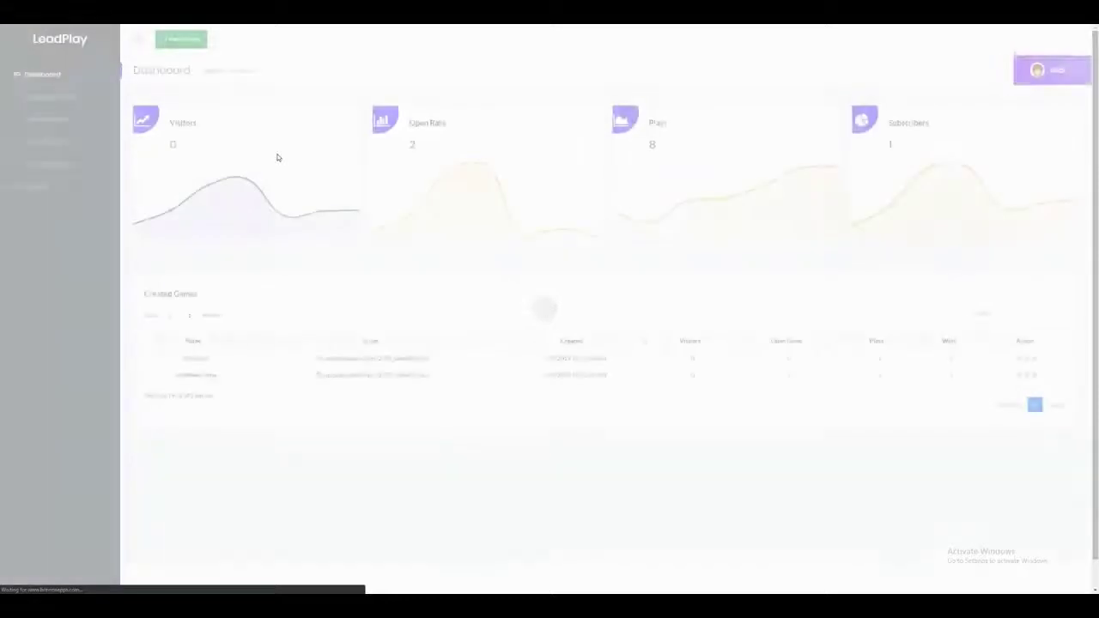